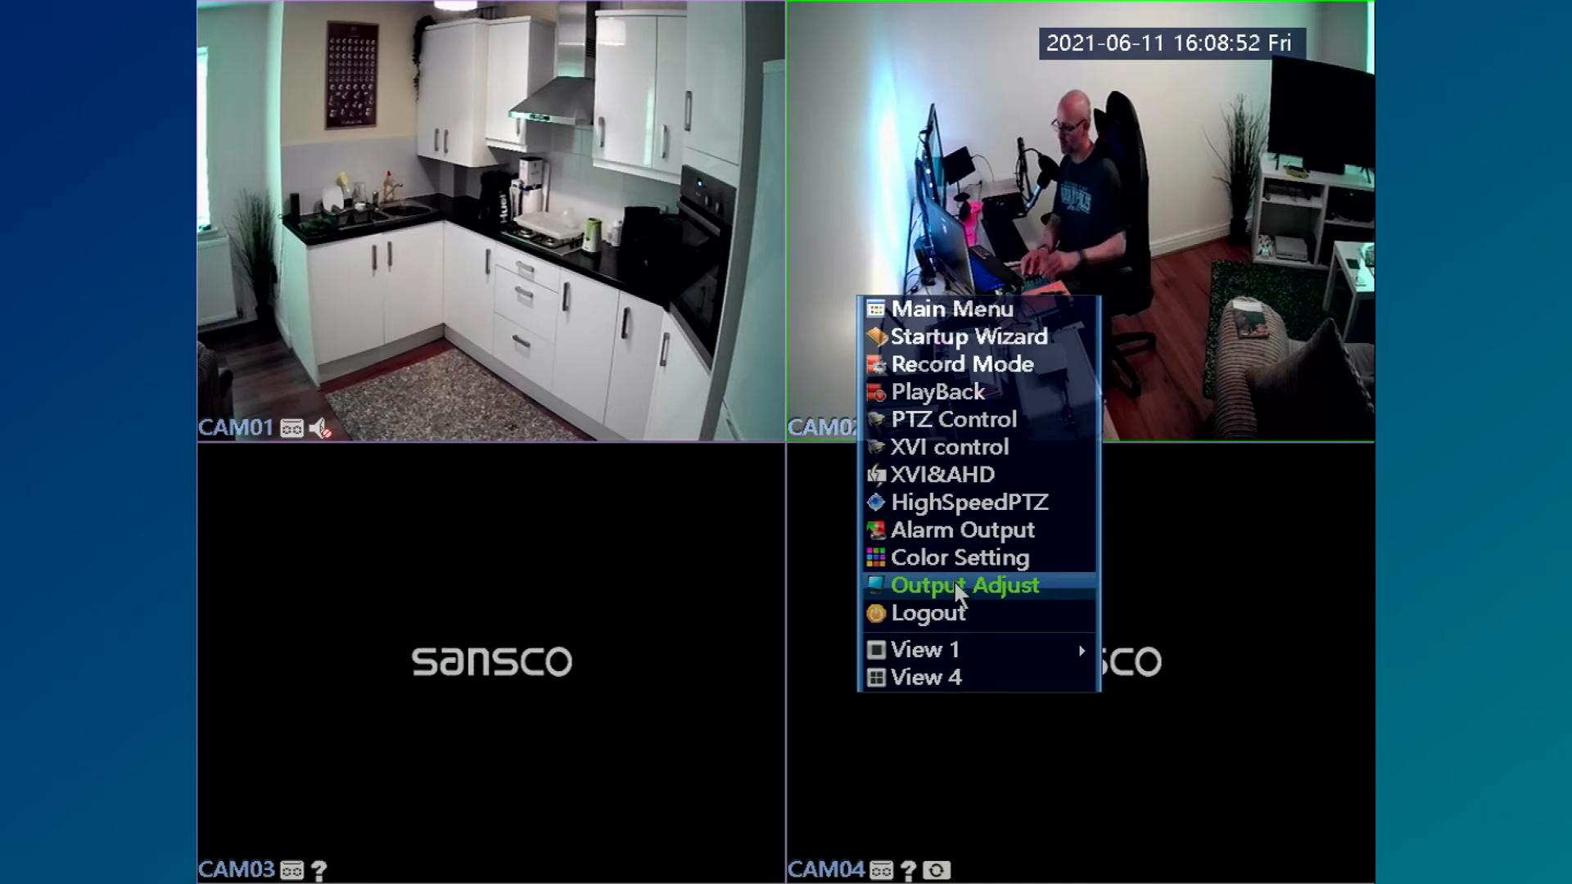
Open the system's Encode settings and examine the recording quality options available for channel 1.
{"action": "left_click", "coordinate": [956, 311]}
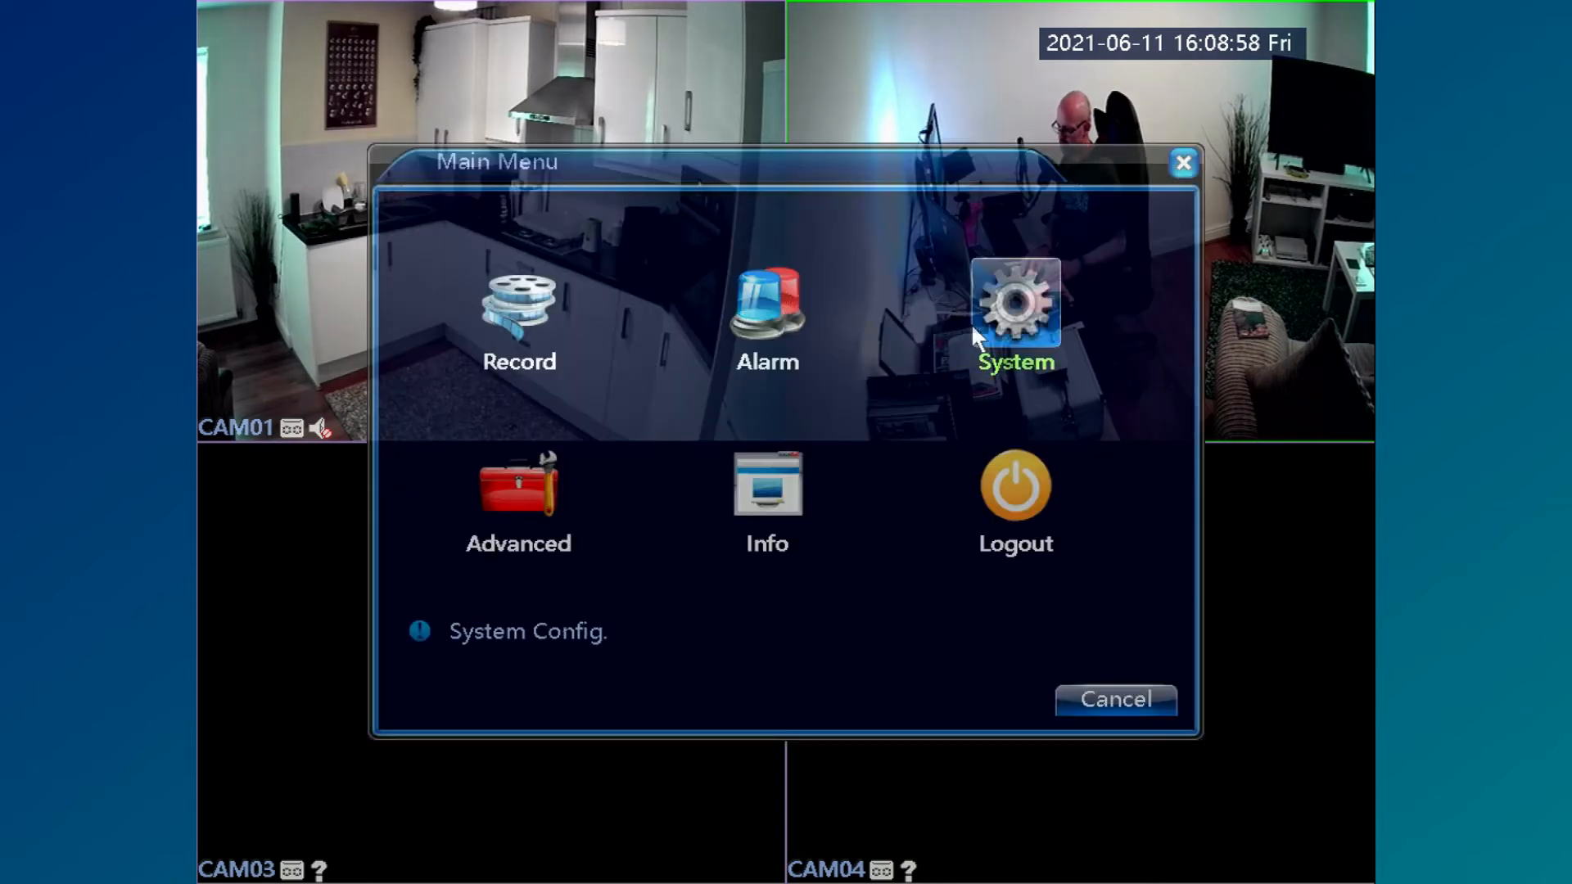
{"action": "left_click", "coordinate": [1000, 323]}
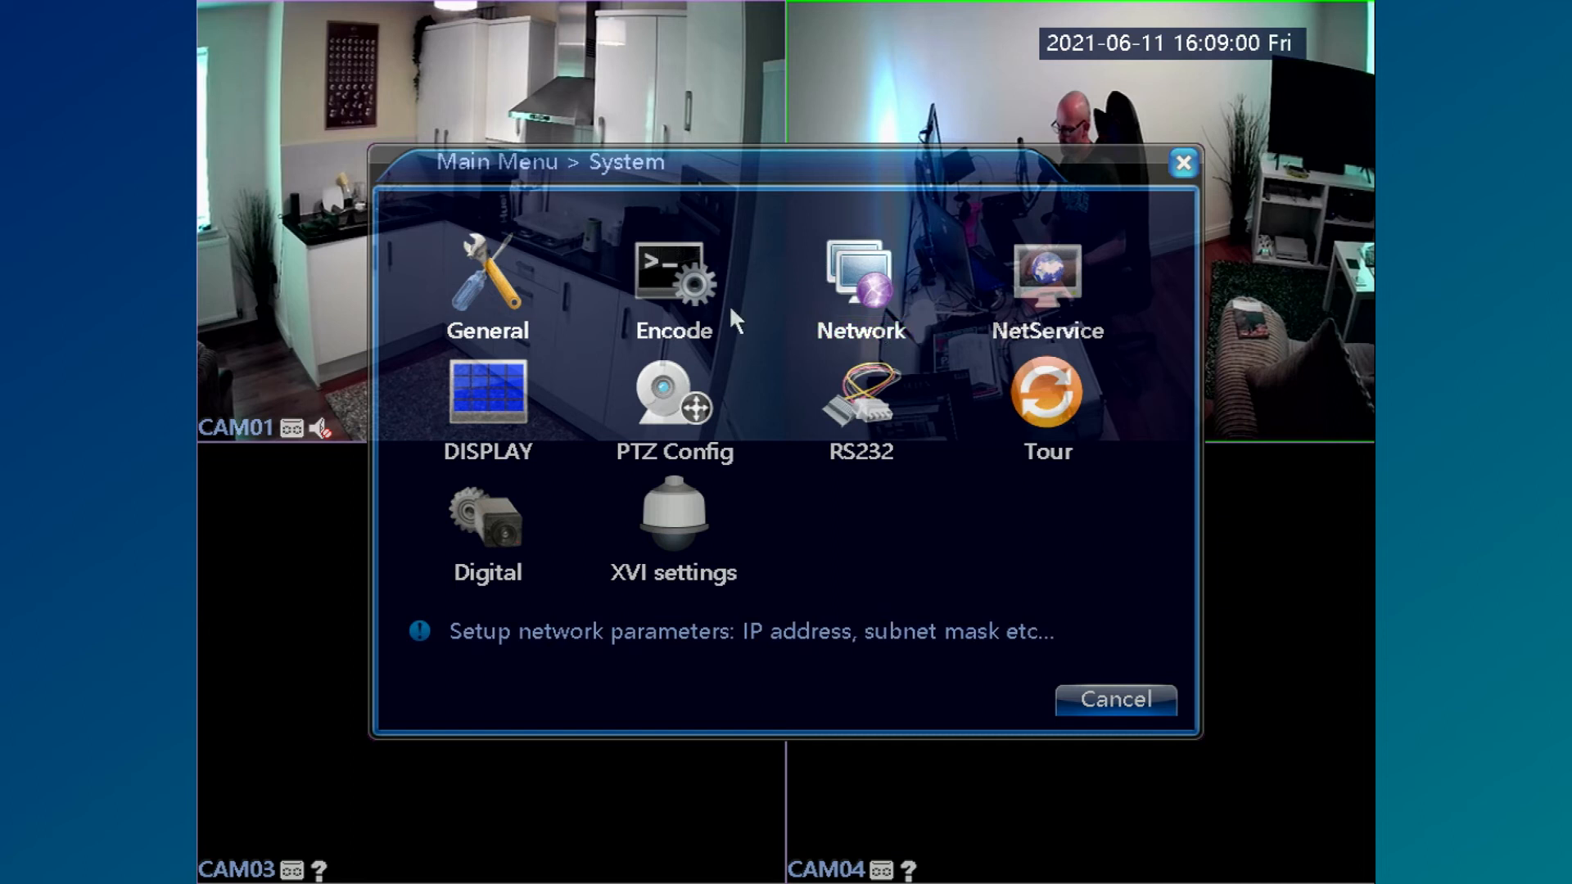
{"action": "left_click", "coordinate": [663, 297]}
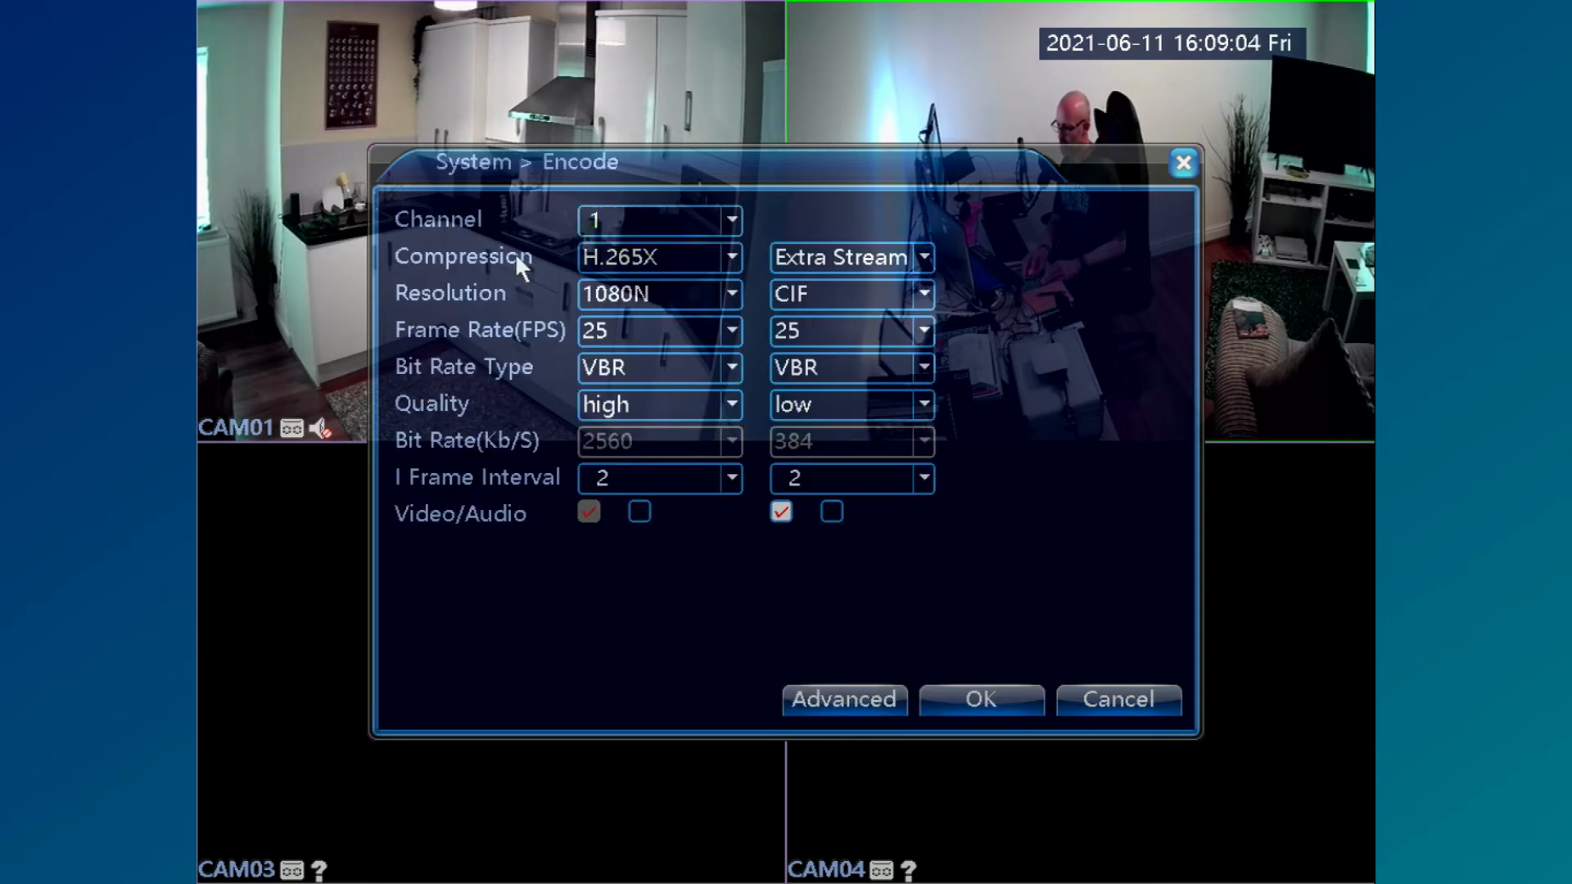
{"action": "left_click", "coordinate": [731, 405]}
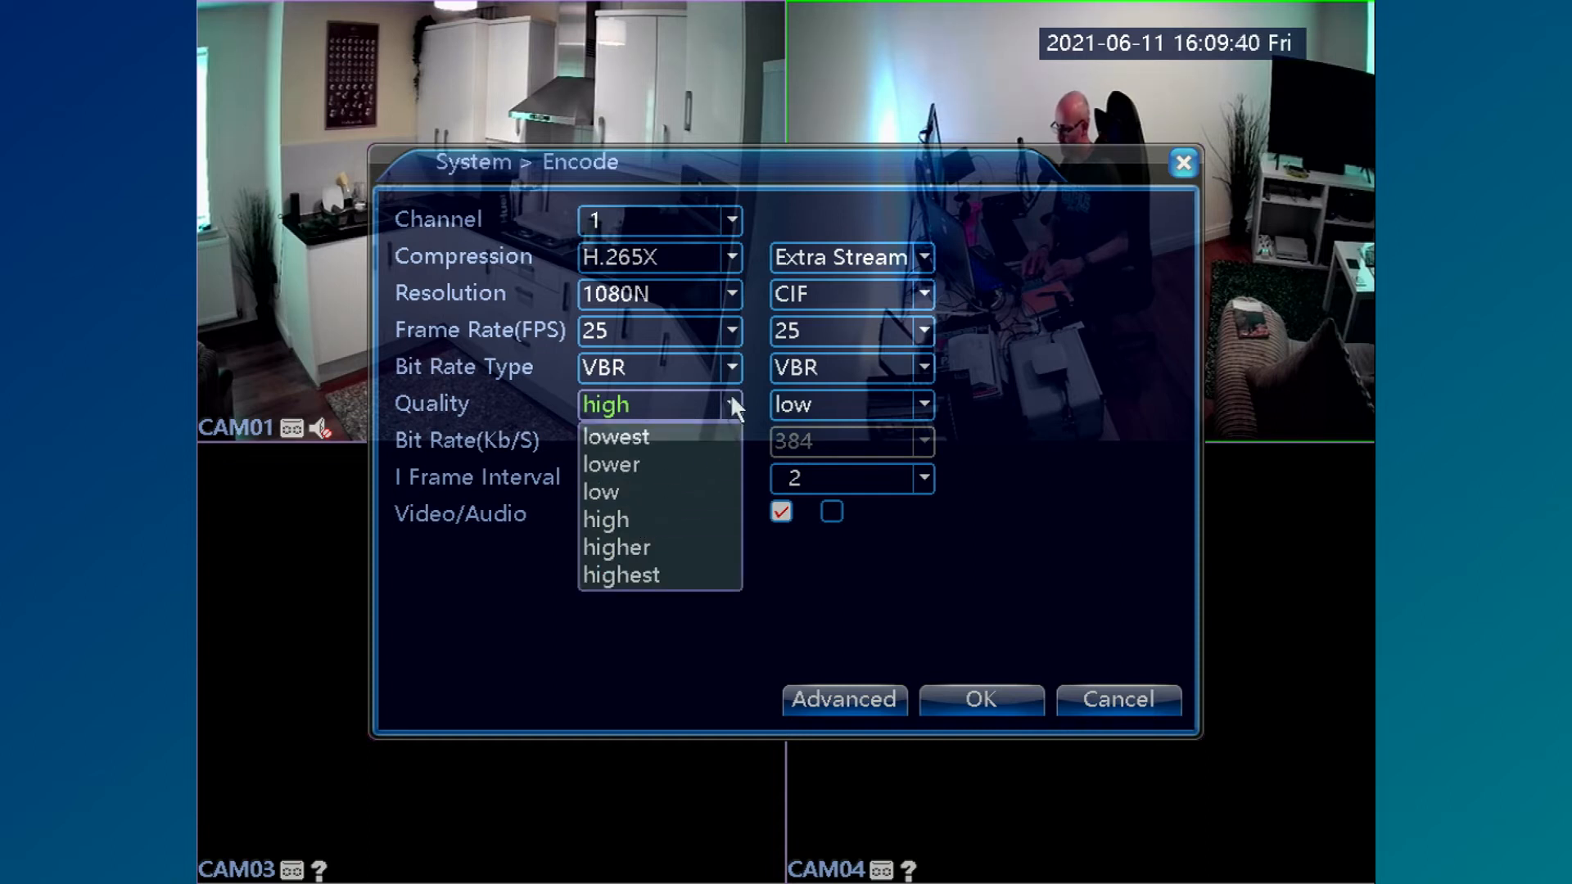
{"action": "left_click", "coordinate": [729, 398]}
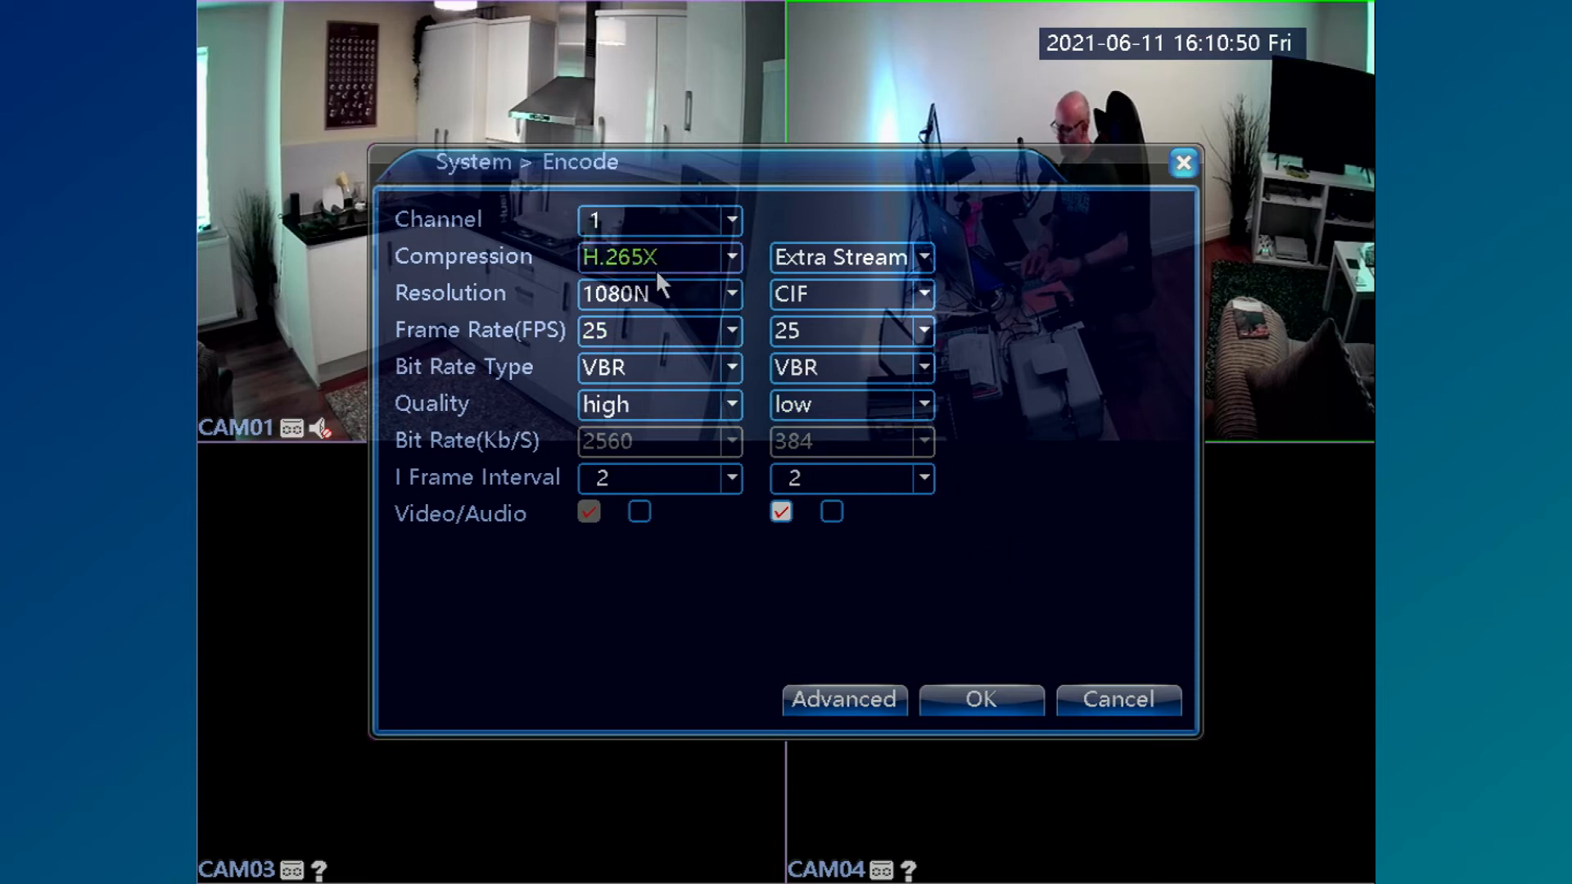
Review the Encode settings of channel 2 and return to the live camera view.
{"action": "left_click", "coordinate": [731, 229]}
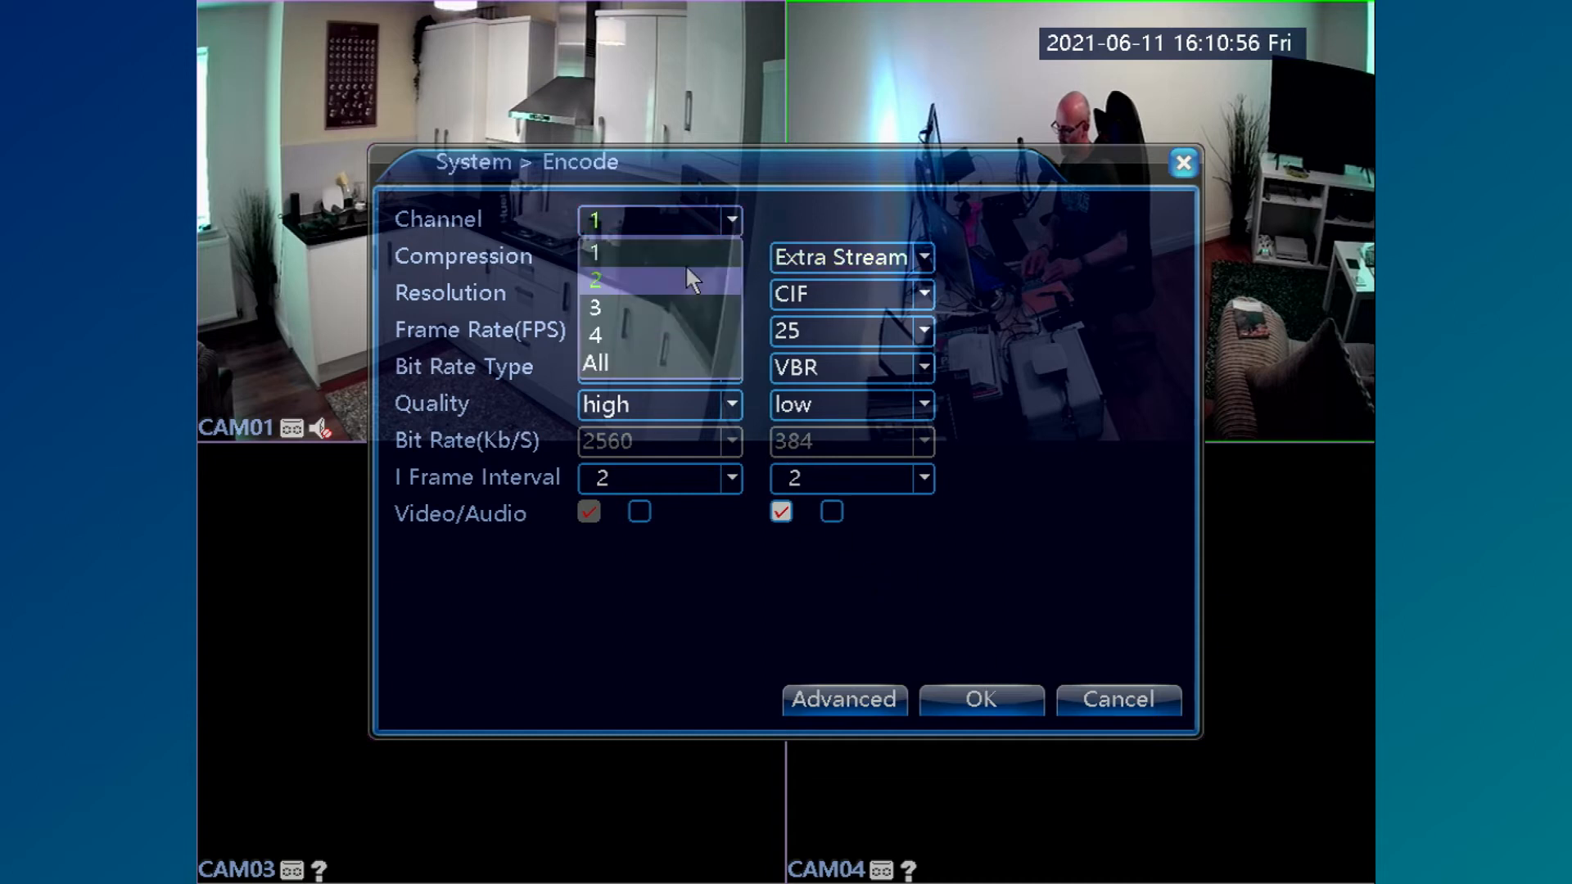
{"action": "left_click", "coordinate": [671, 280]}
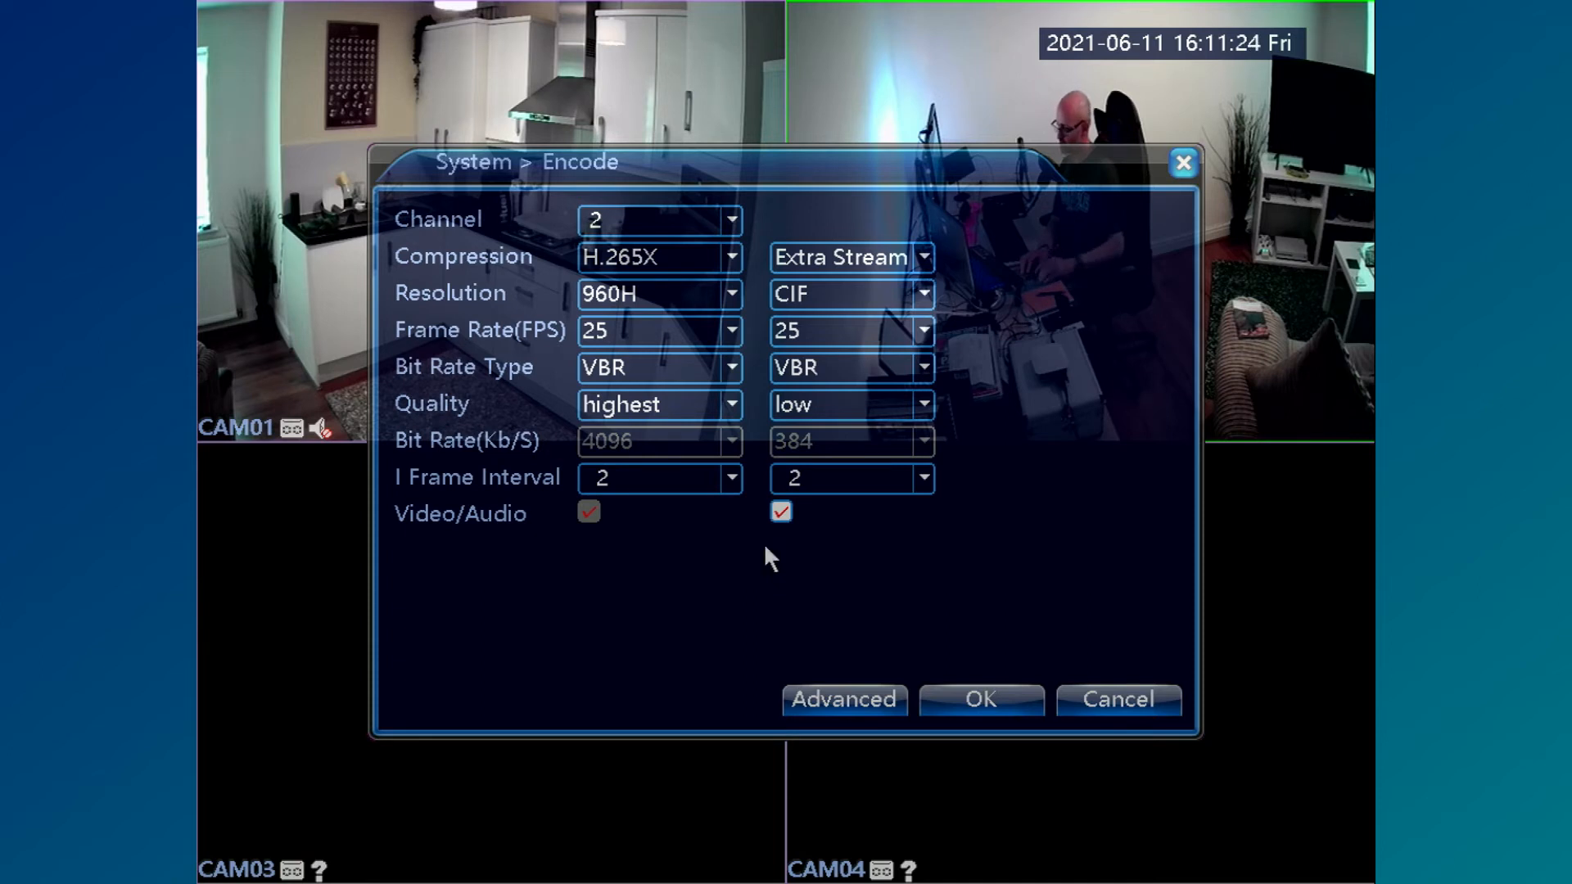
{"action": "left_click", "coordinate": [981, 711]}
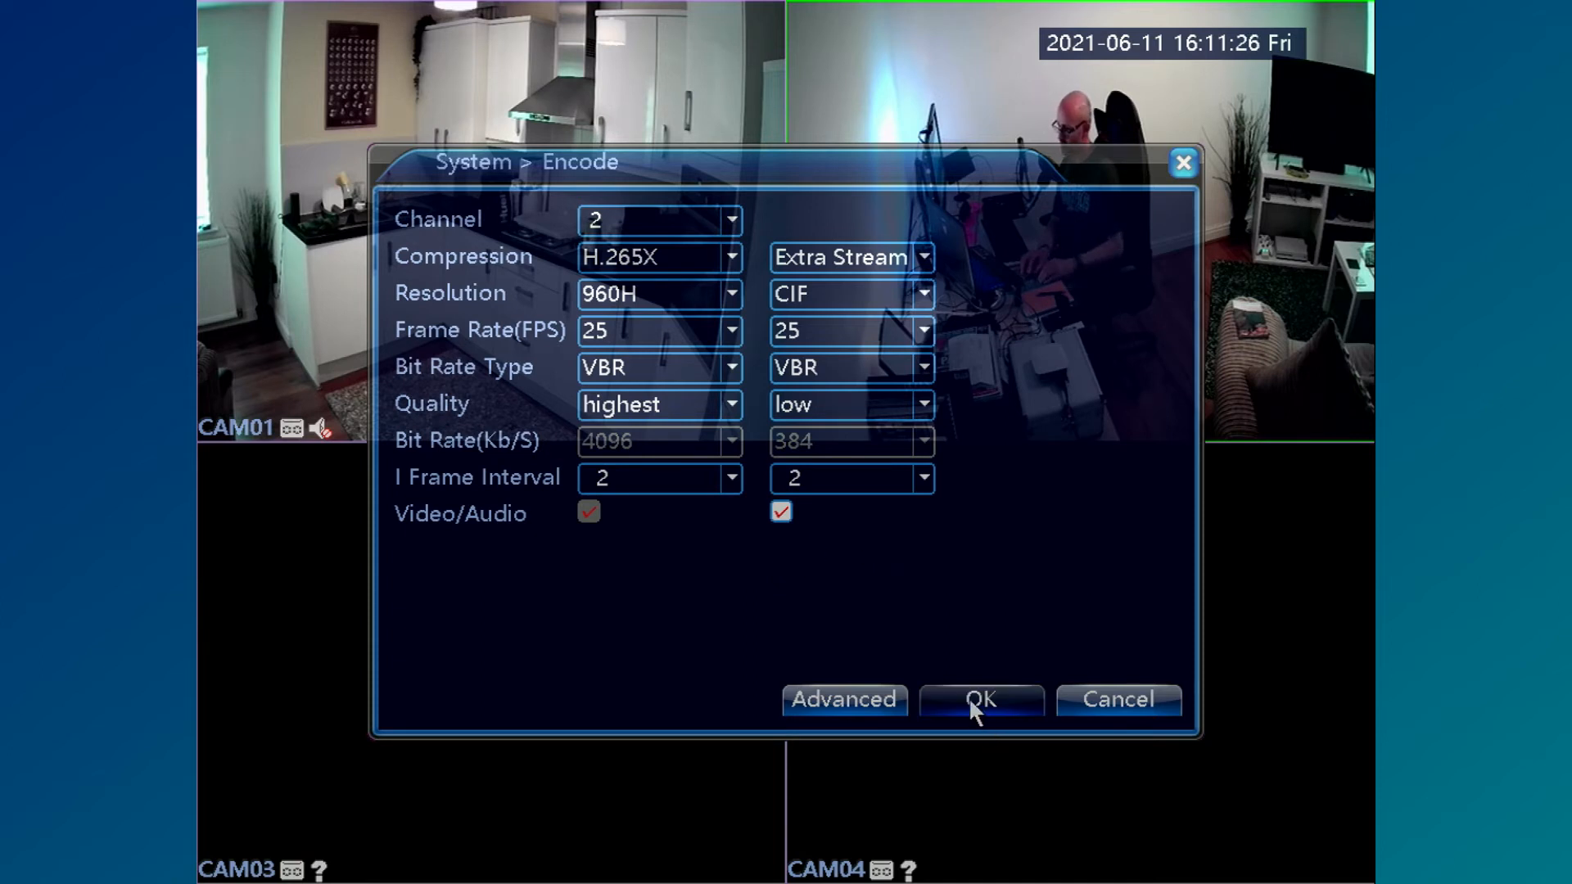
{"action": "left_click", "coordinate": [1129, 706]}
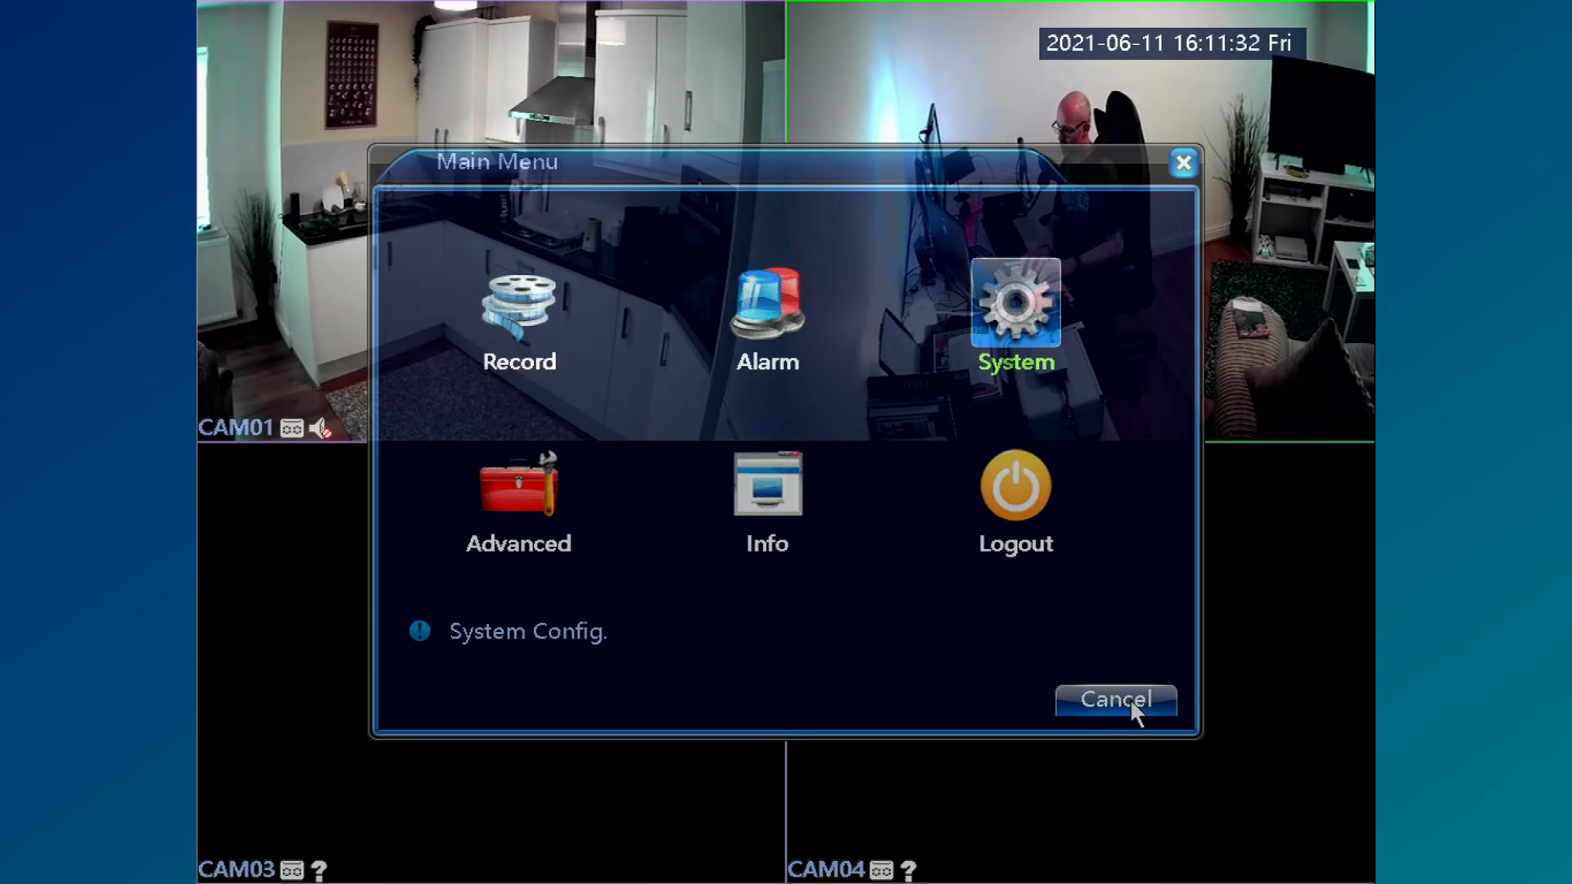
{"action": "left_click", "coordinate": [1130, 699]}
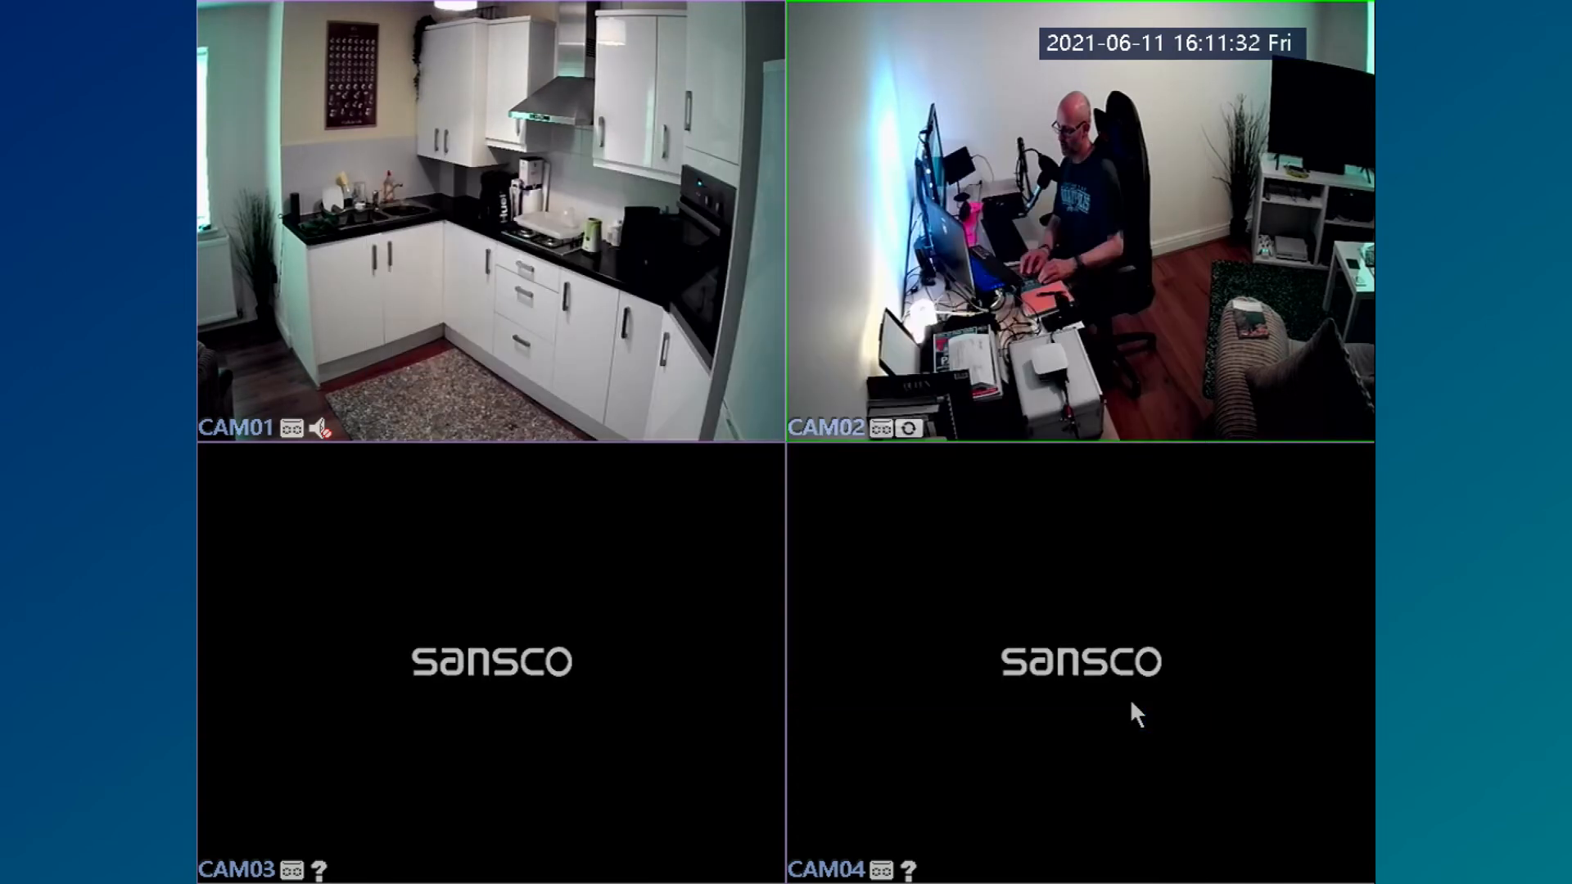
{"action": "right_click", "coordinate": [615, 389]}
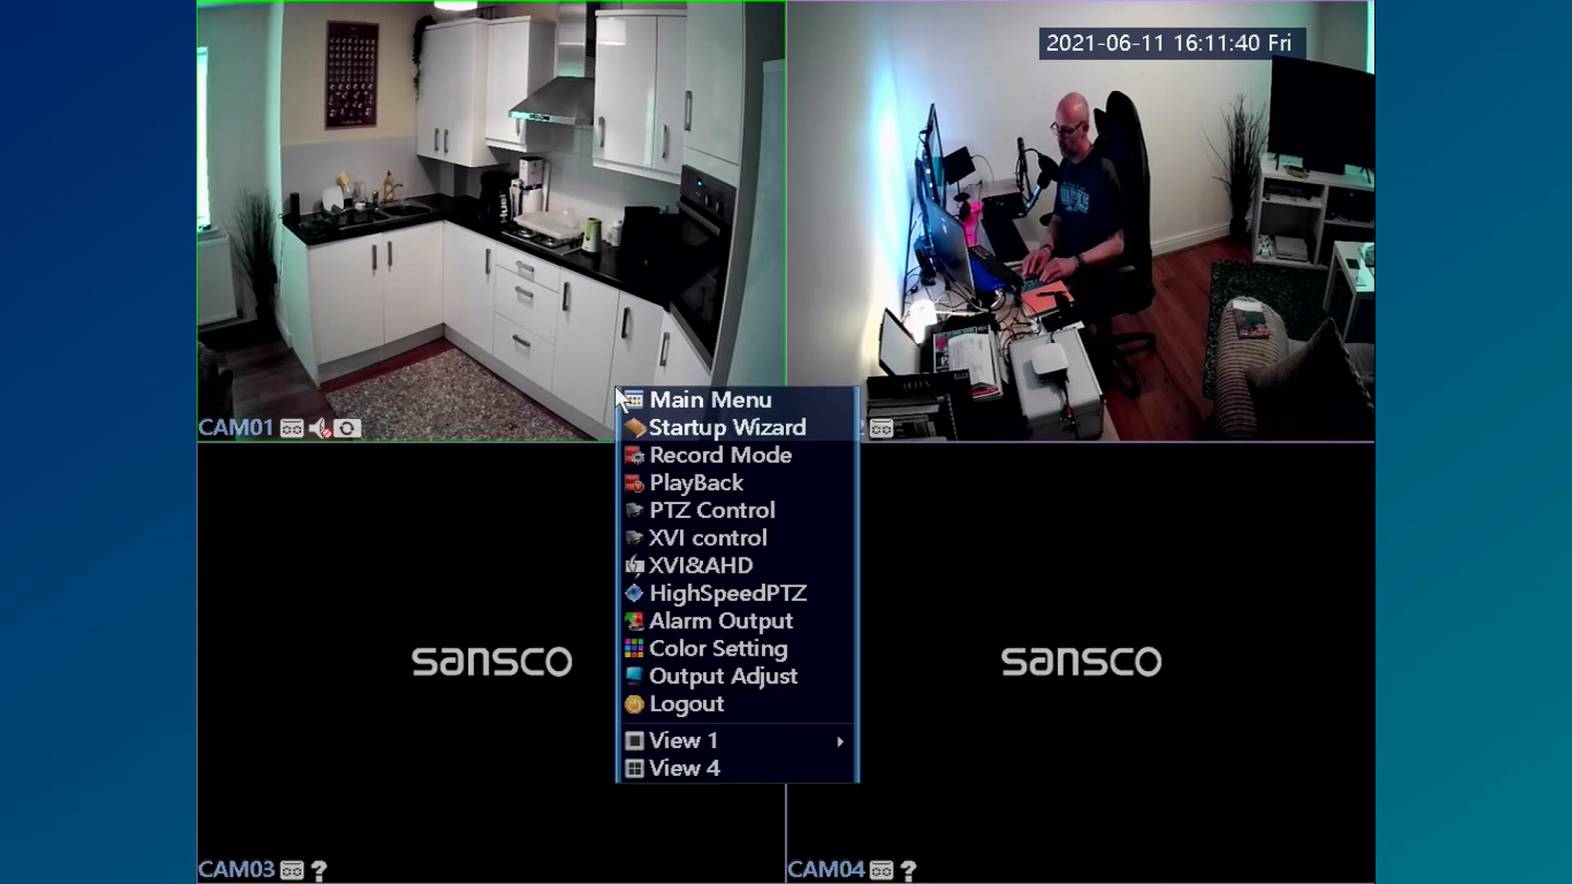
{"action": "left_click", "coordinate": [665, 401]}
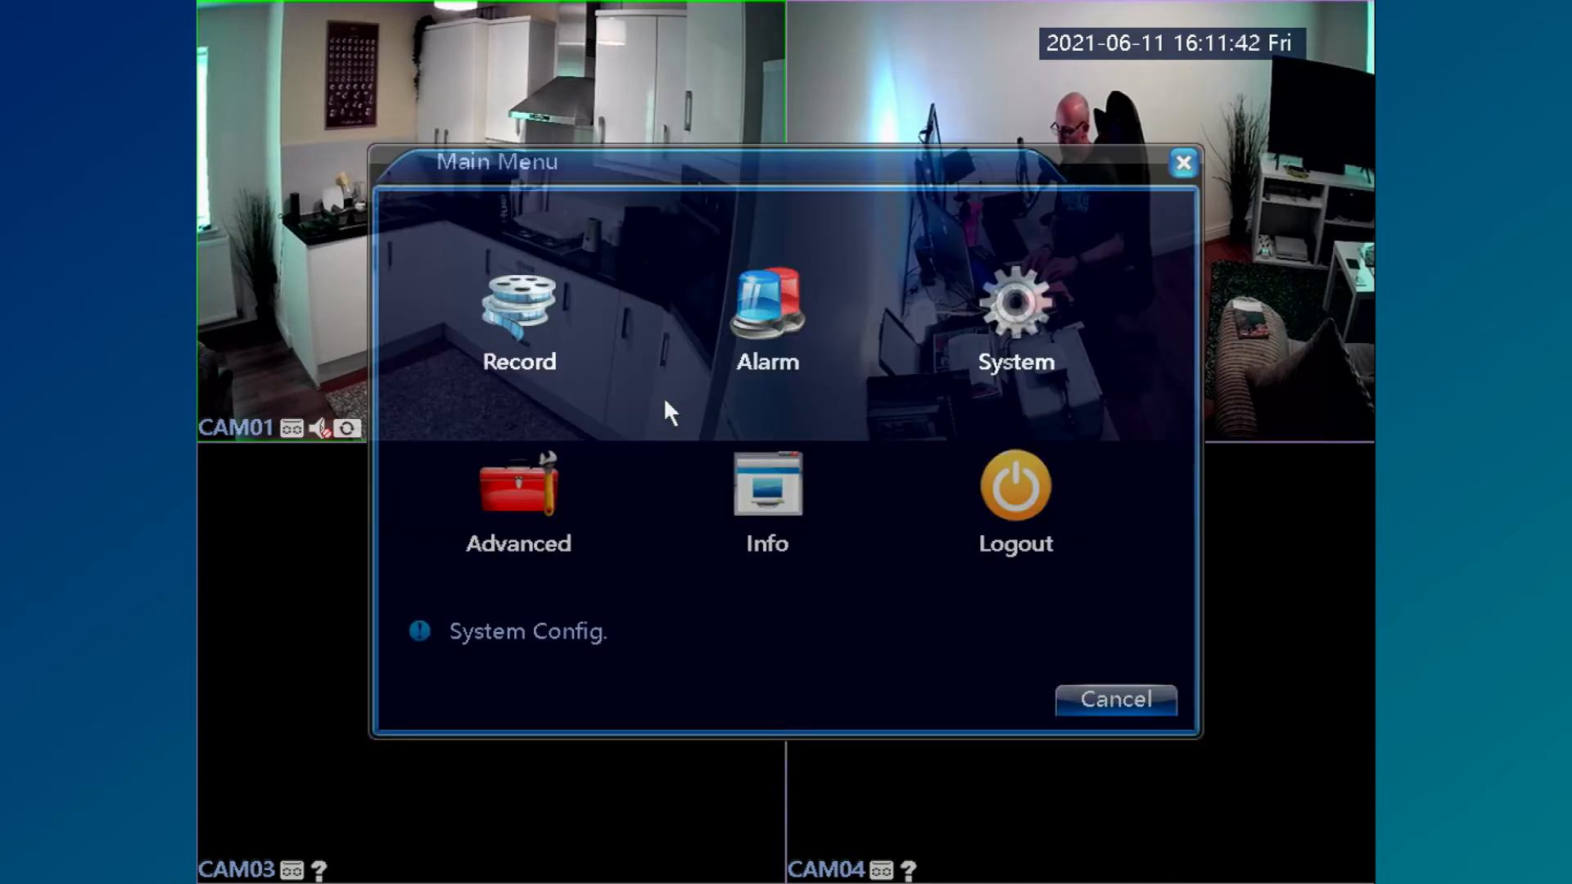
{"action": "left_click", "coordinate": [538, 327]}
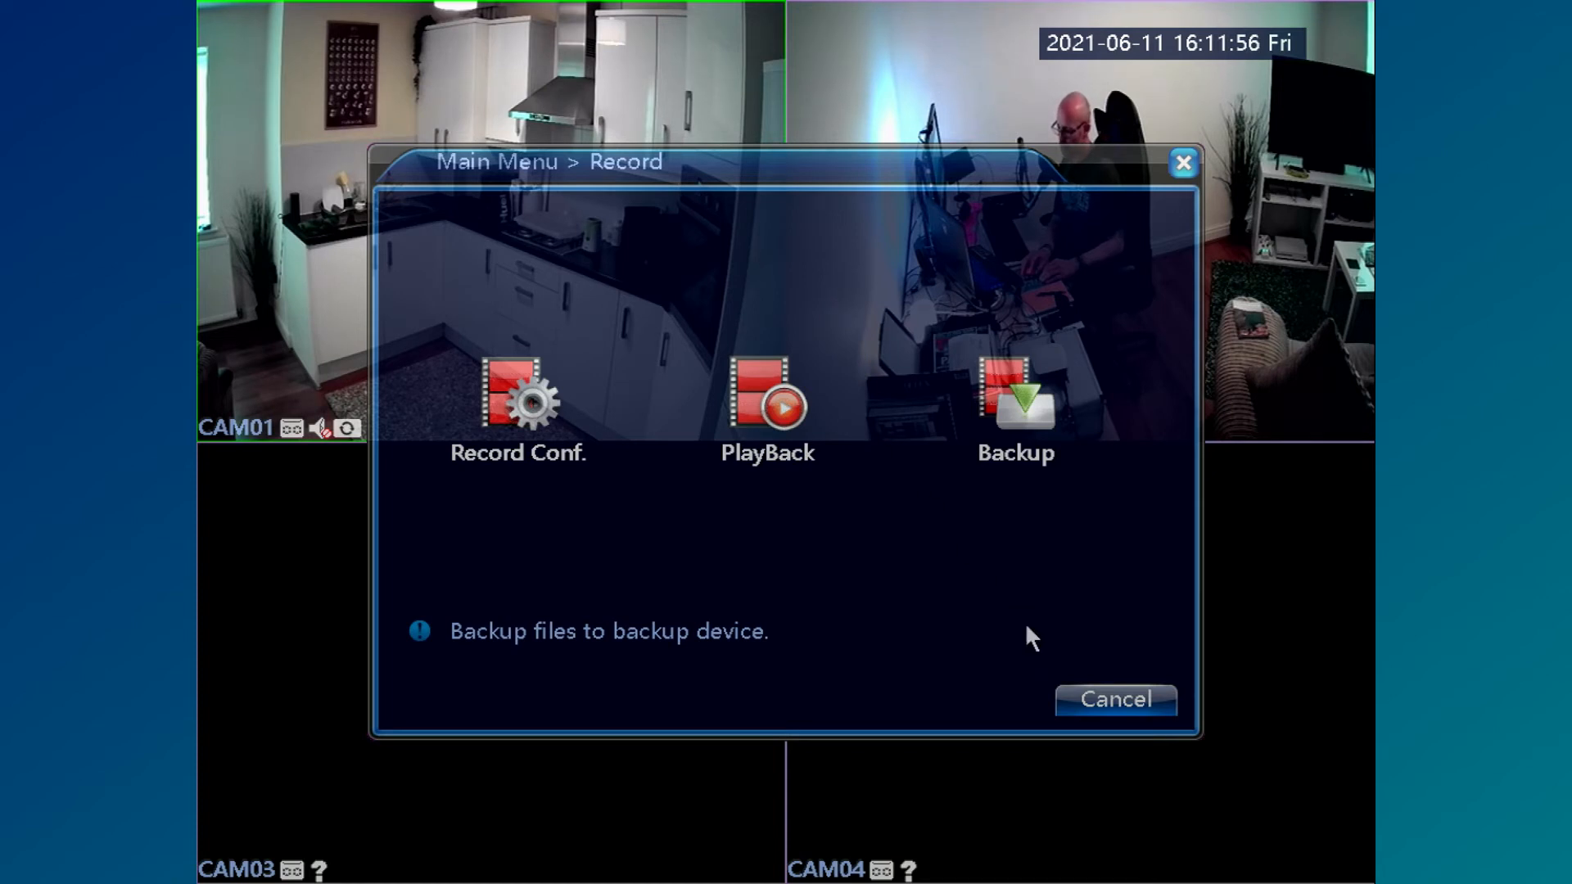
{"action": "left_click", "coordinate": [1118, 705]}
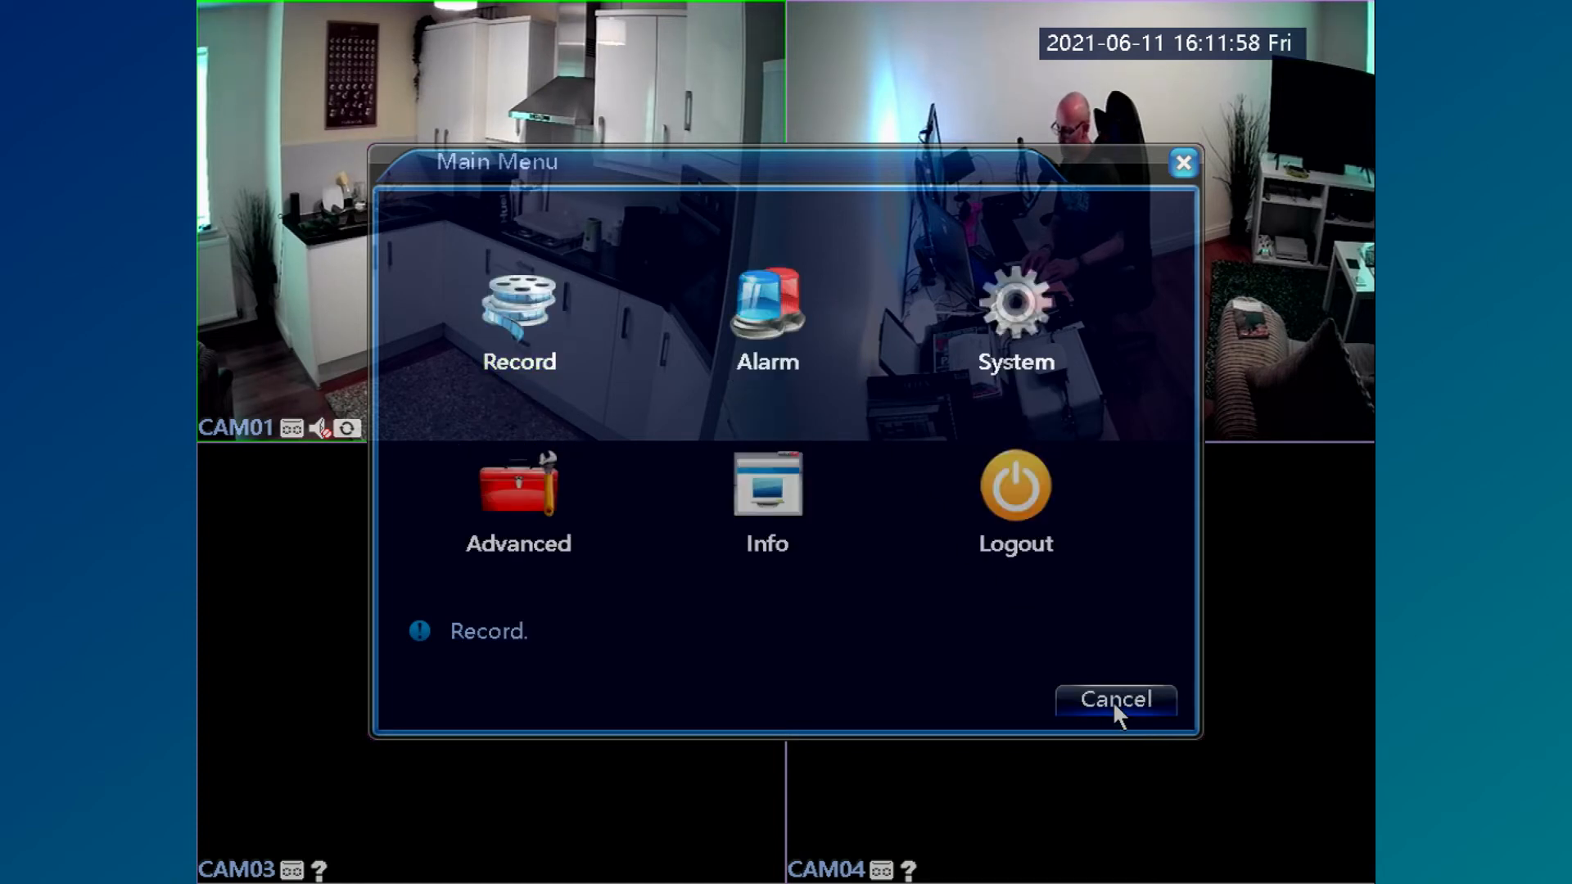
{"action": "left_click", "coordinate": [1114, 703]}
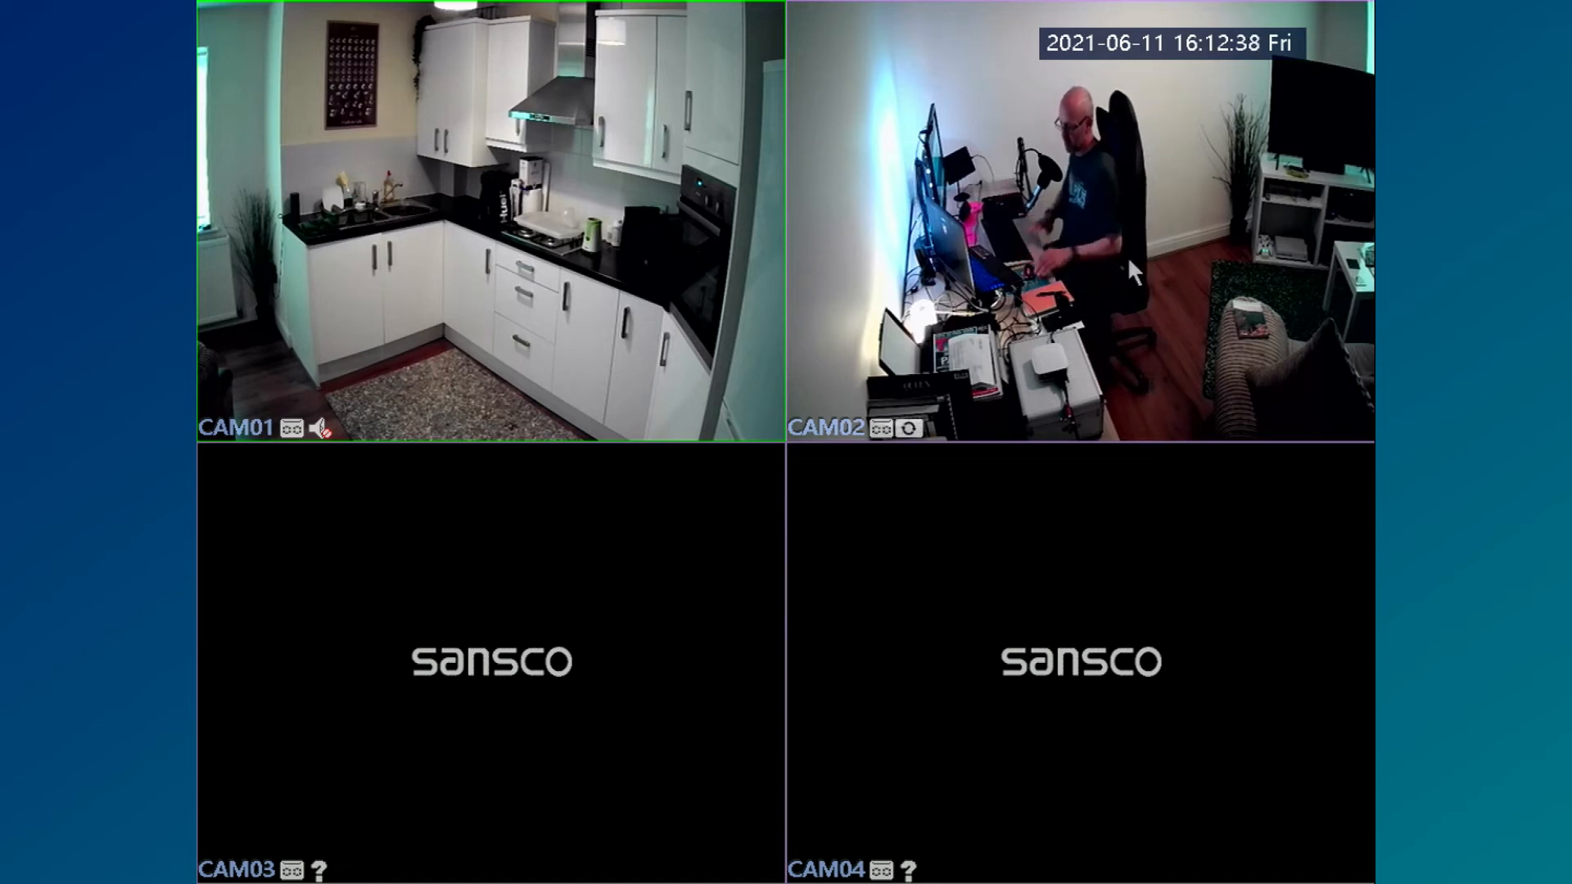
Open the recording backup settings with the USB disk sdb1 as the backup device.
{"action": "right_click", "coordinate": [872, 338]}
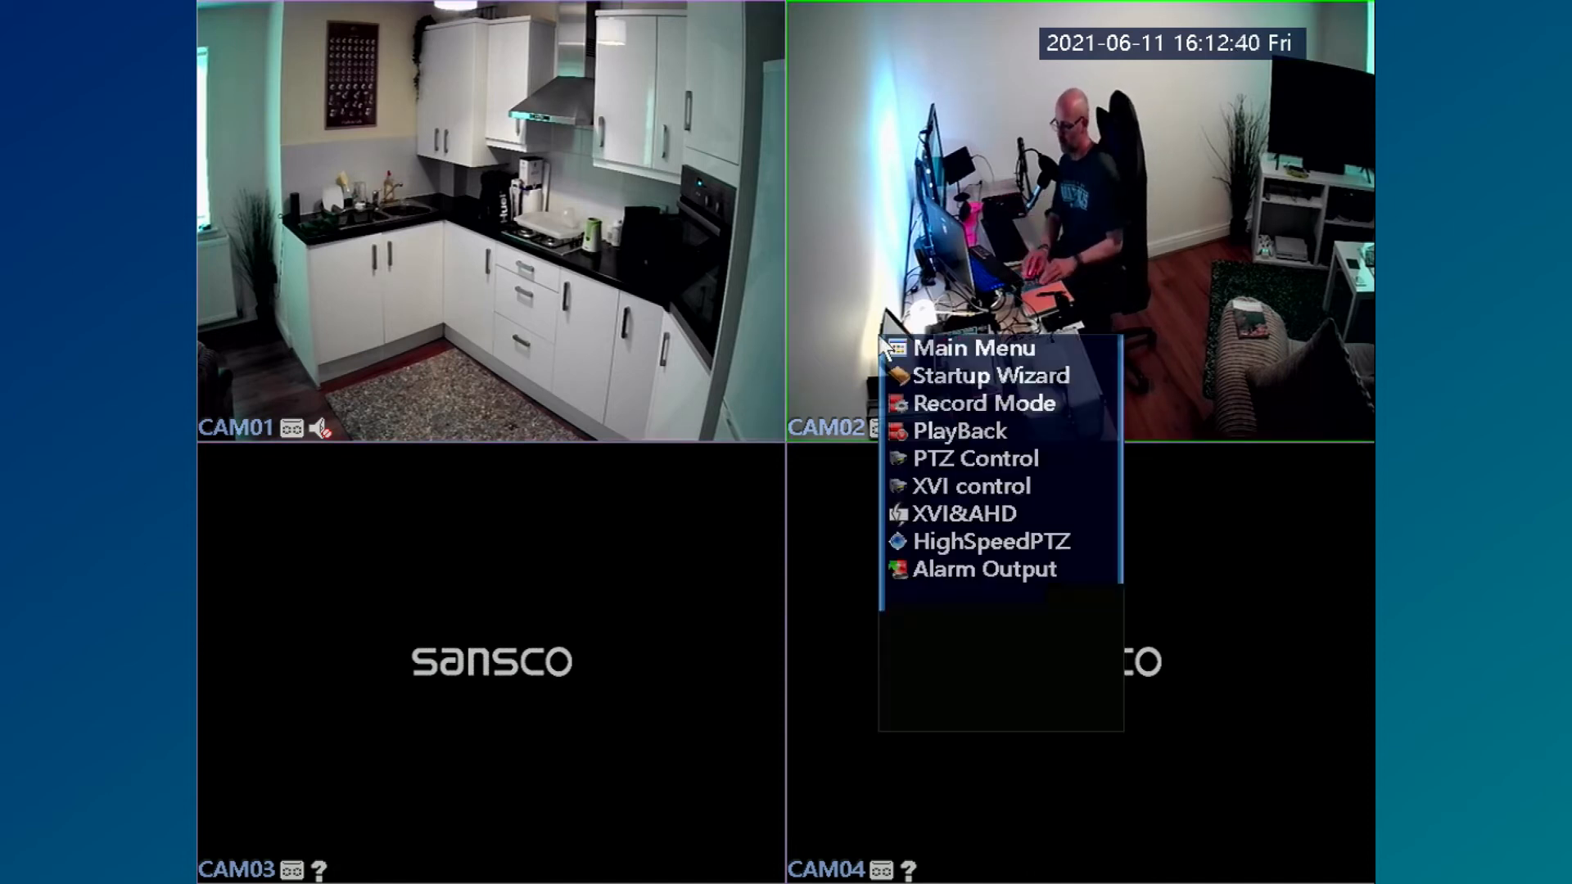
{"action": "left_click", "coordinate": [935, 357]}
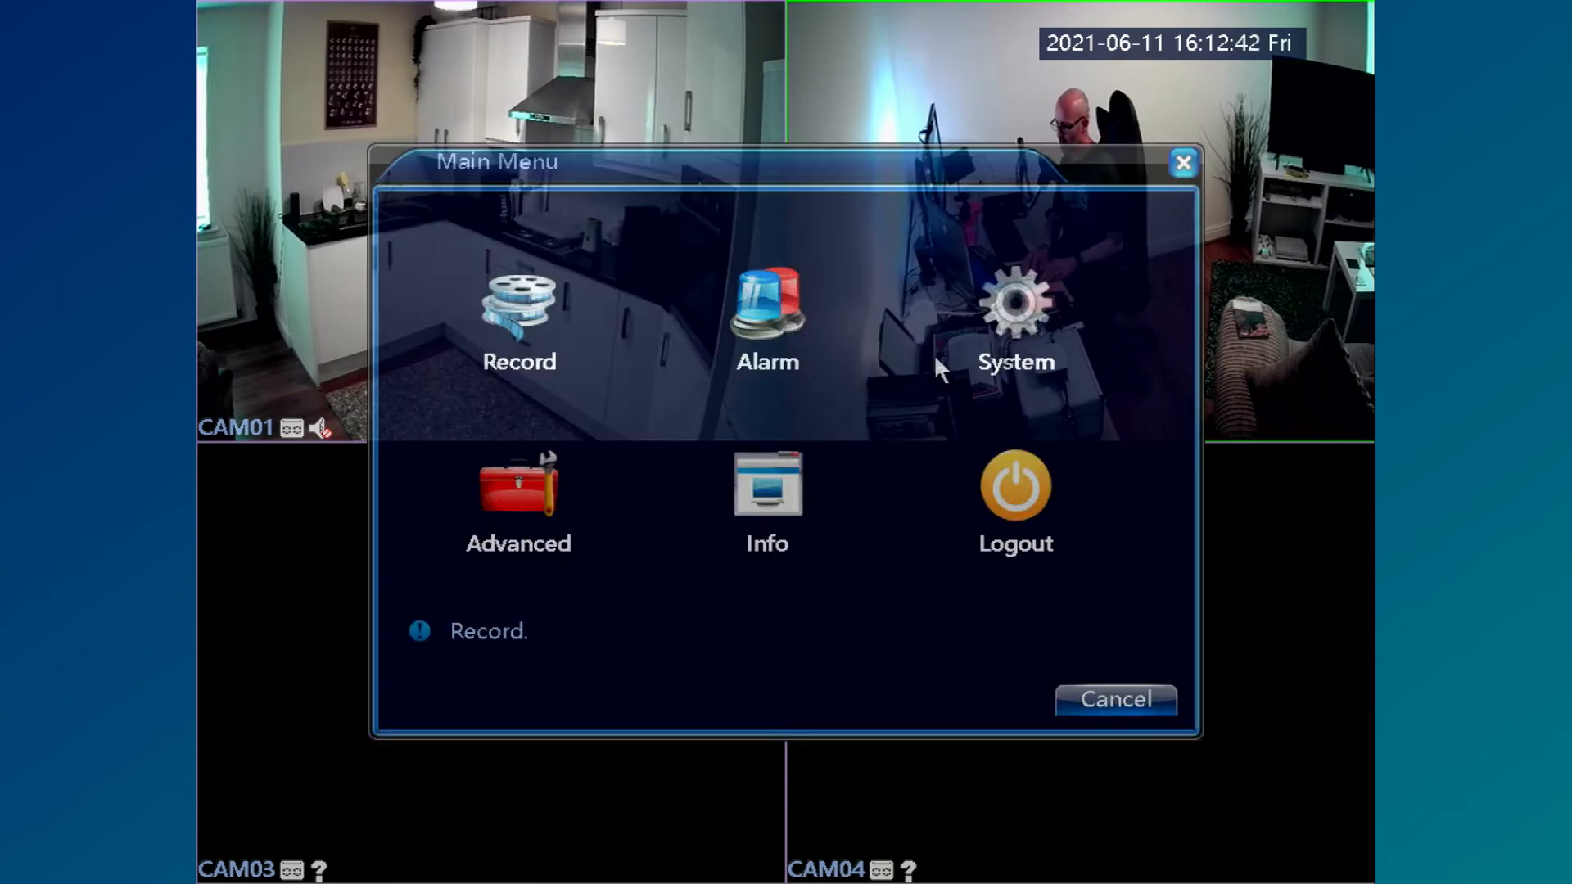
{"action": "left_click", "coordinate": [519, 315]}
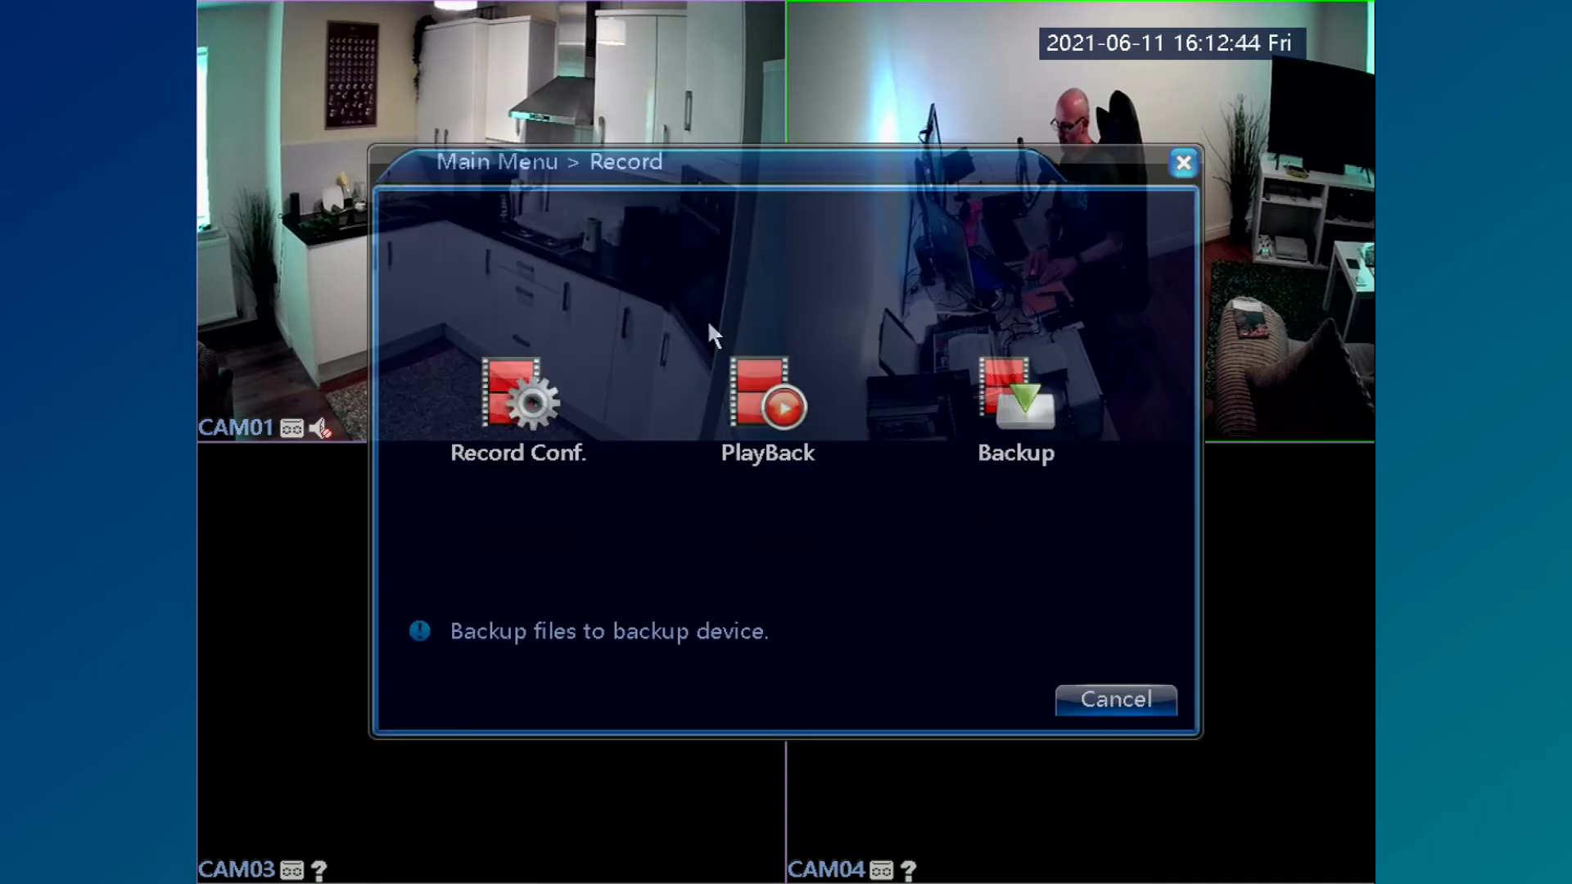
{"action": "left_click", "coordinate": [1027, 399]}
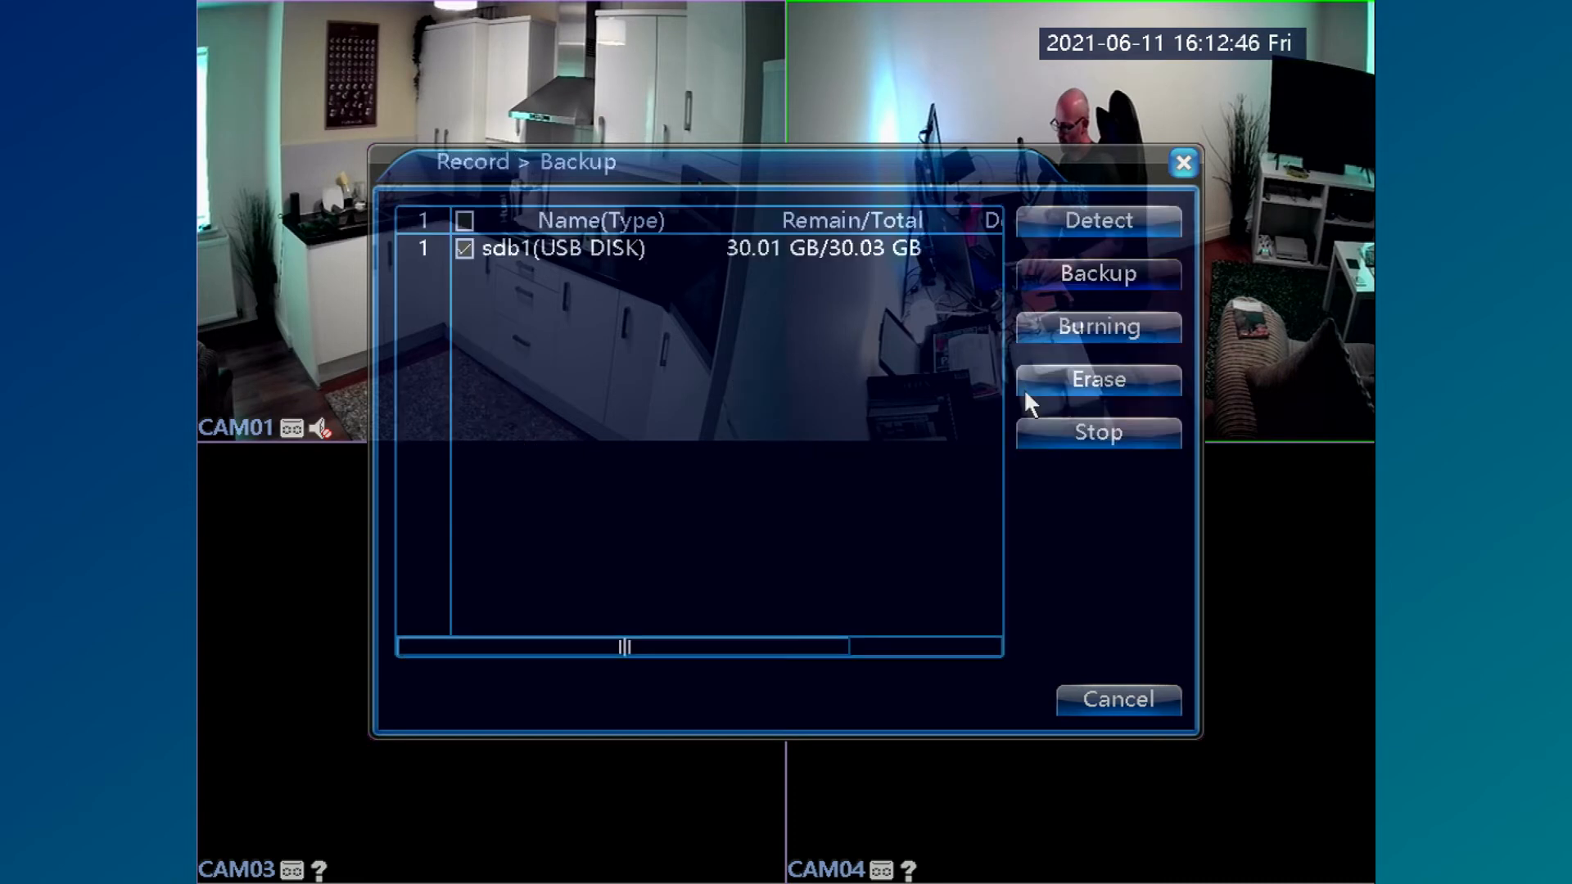
{"action": "left_click", "coordinate": [567, 249]}
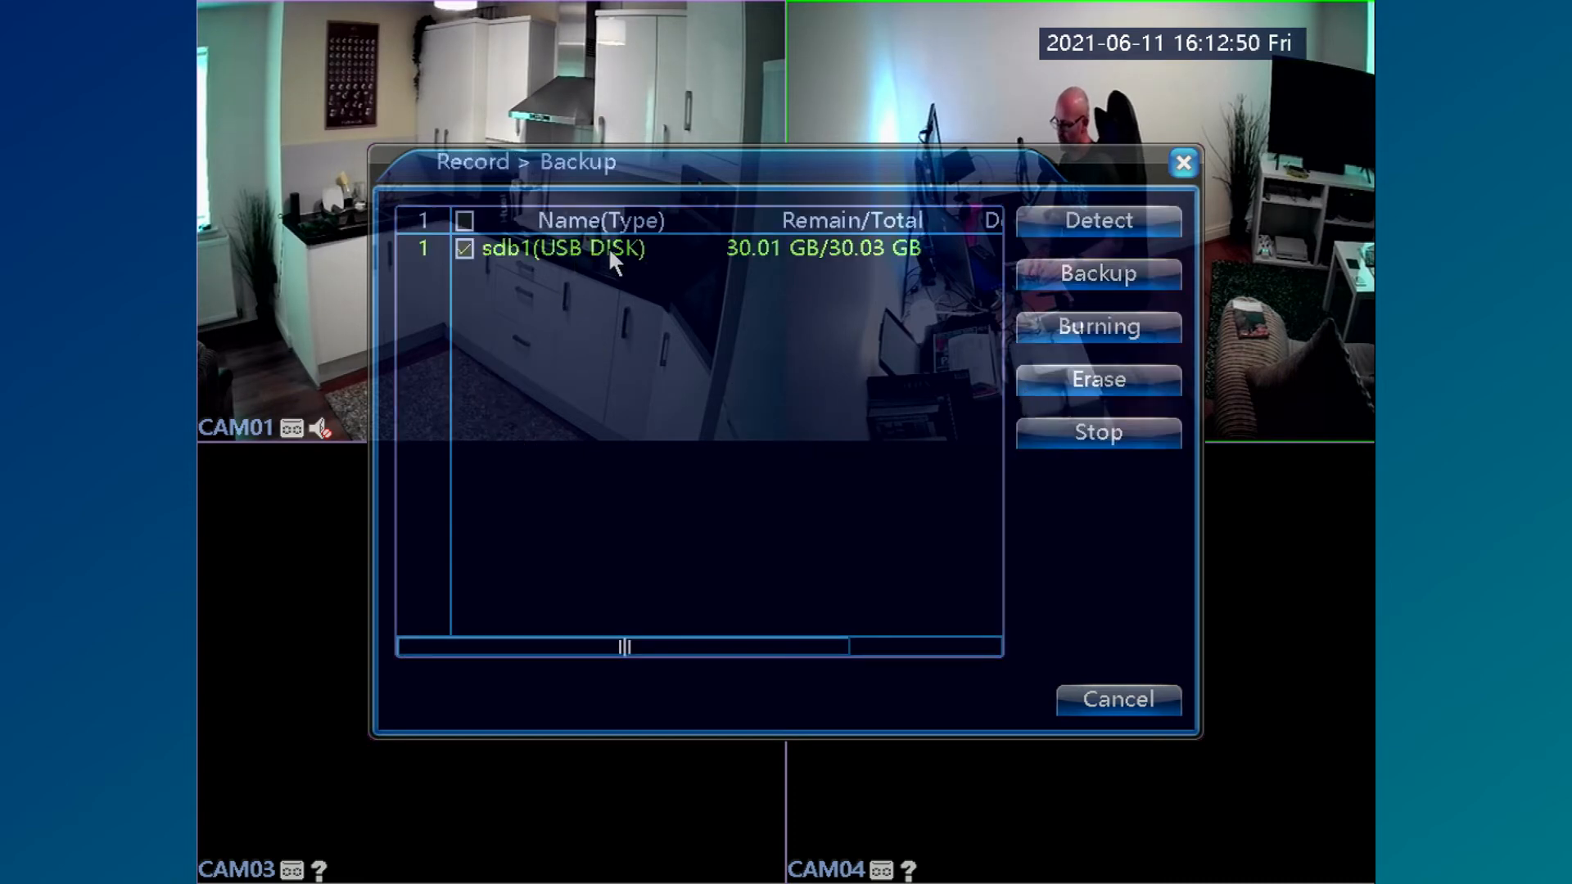
{"action": "left_click", "coordinate": [1077, 278]}
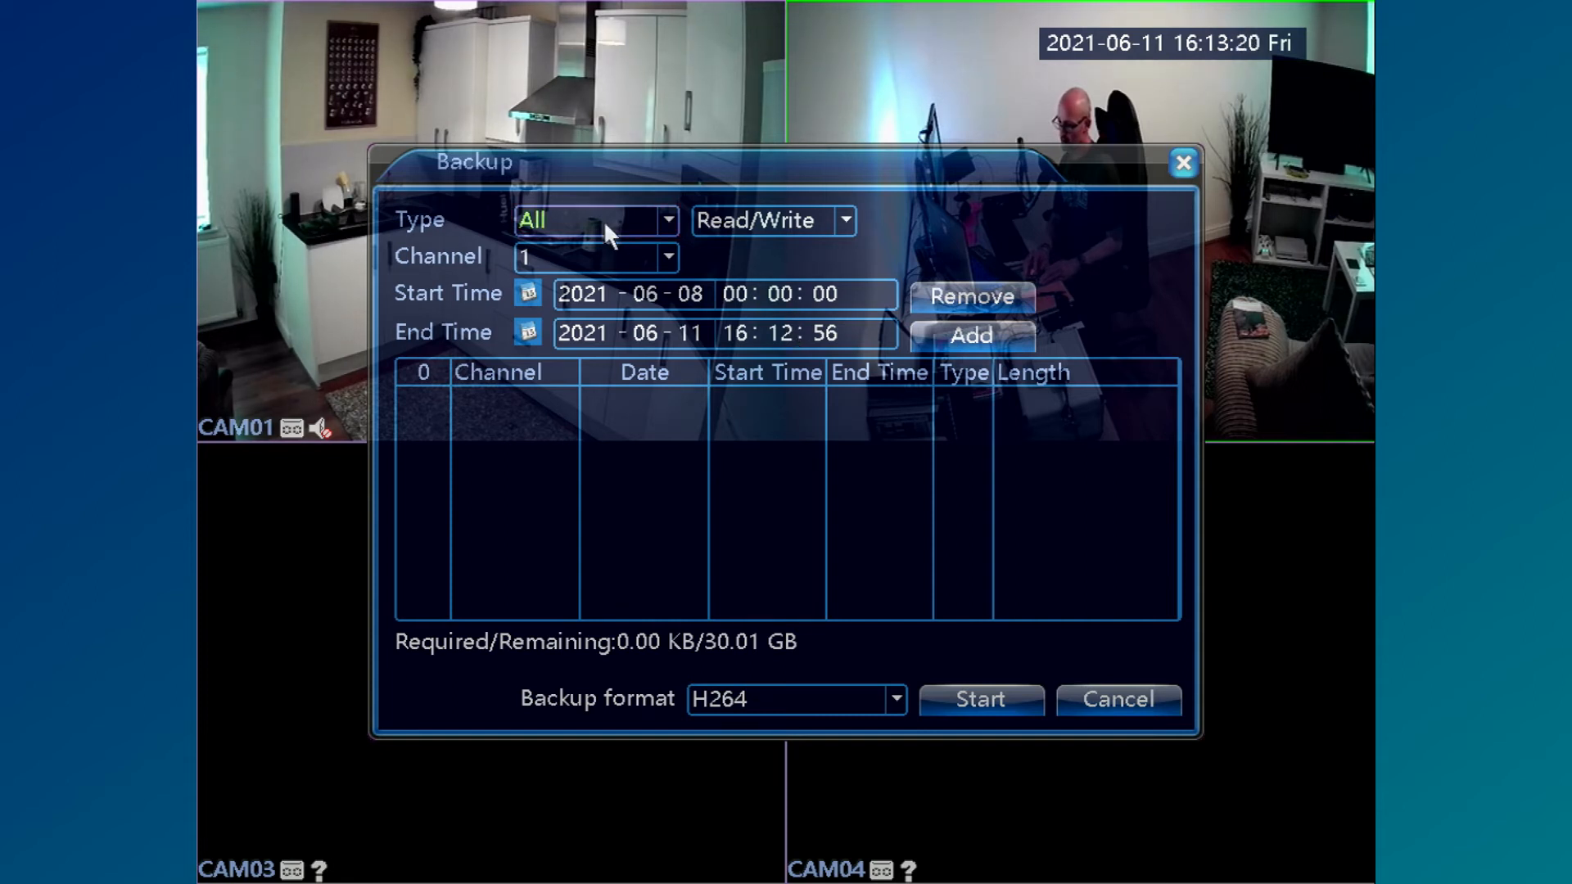
Set the backup to cover all channels and its start date to 2021-06-11.
{"action": "left_click", "coordinate": [671, 254]}
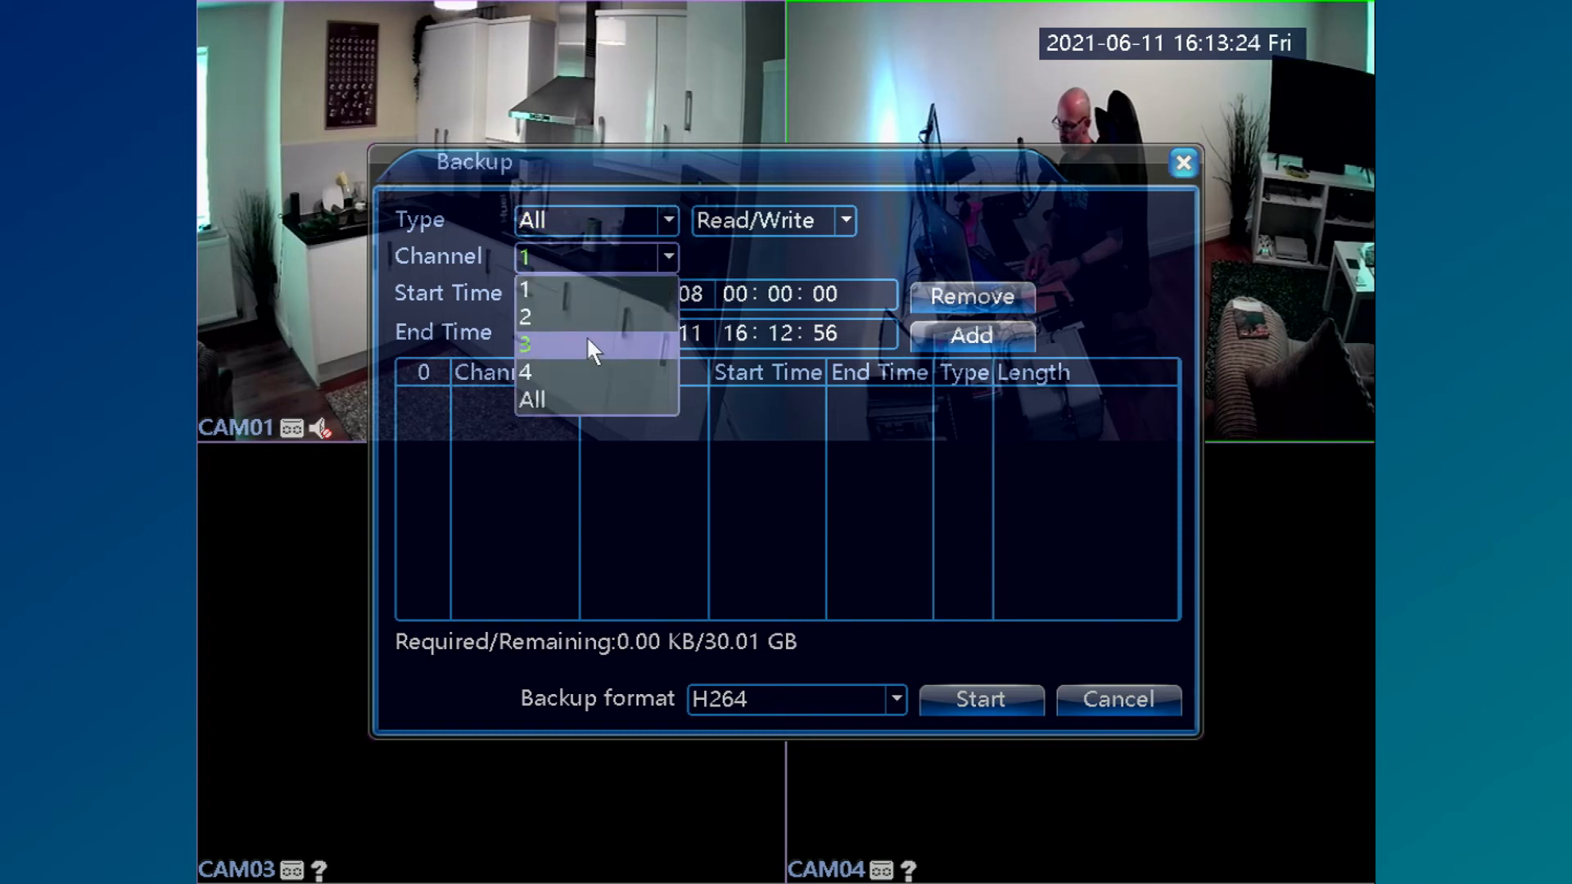
{"action": "left_click", "coordinate": [564, 398]}
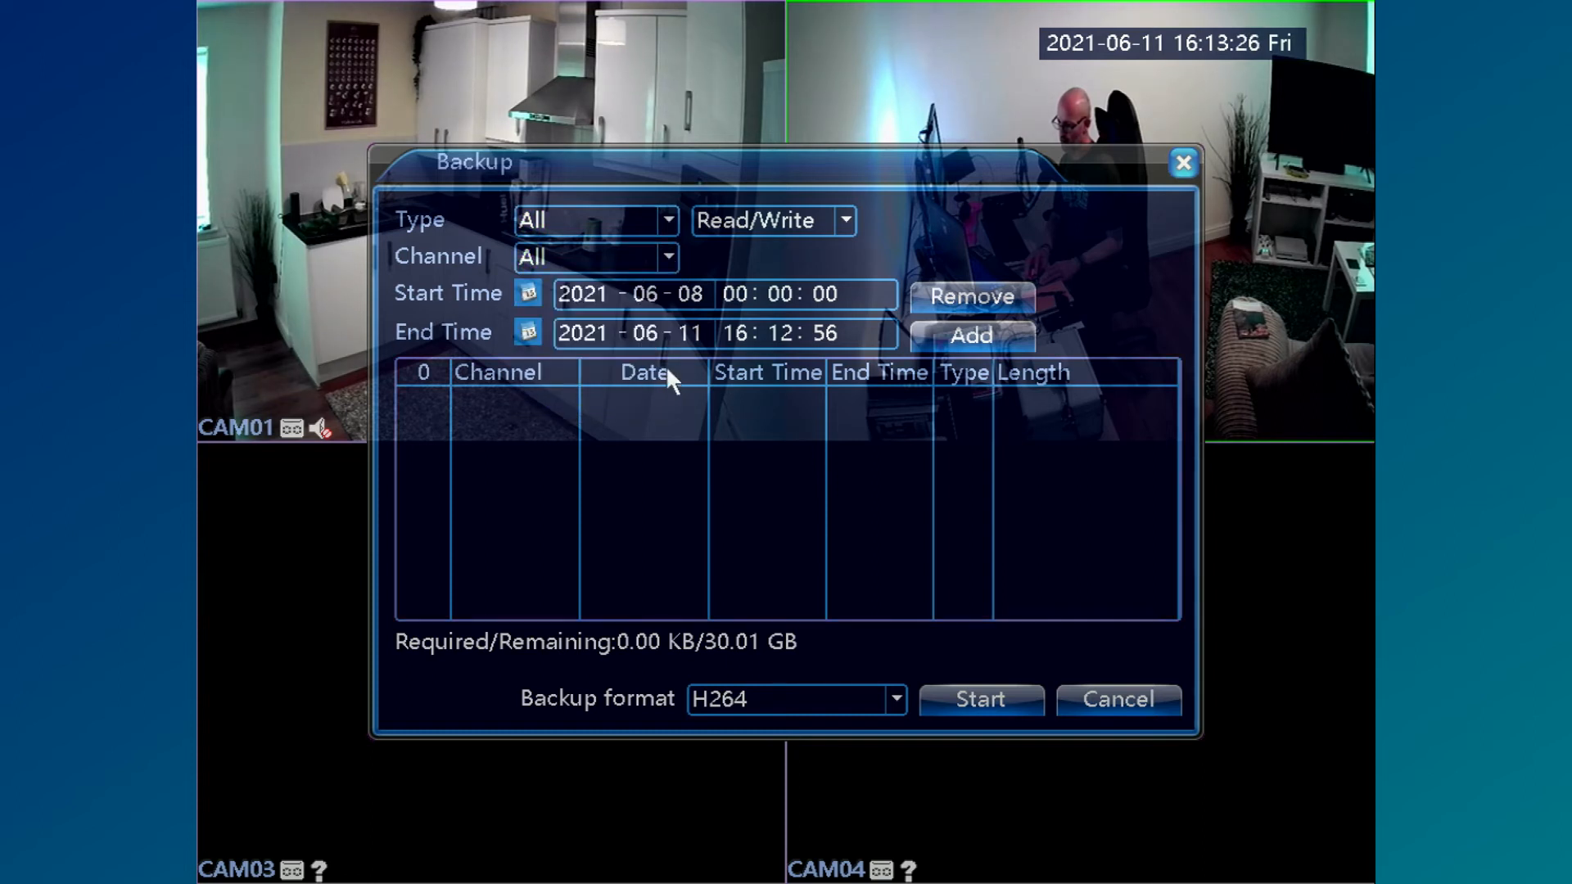
{"action": "left_click", "coordinate": [690, 309]}
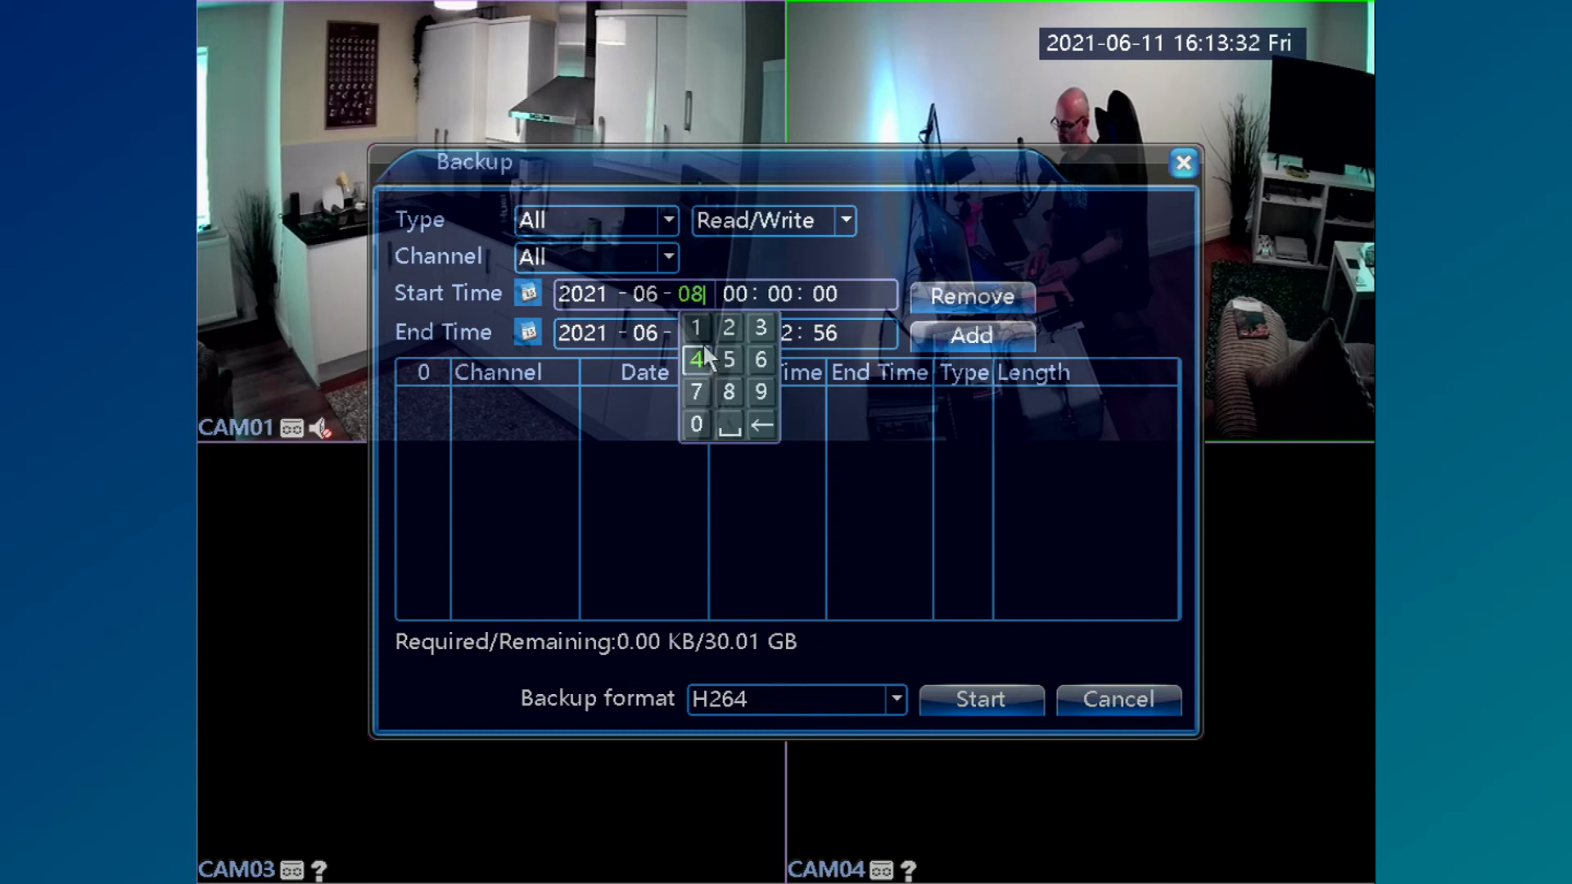
{"action": "left_click", "coordinate": [697, 327]}
Set the backup's start time of day to 16:00:00.
{"action": "left_click", "coordinate": [734, 293]}
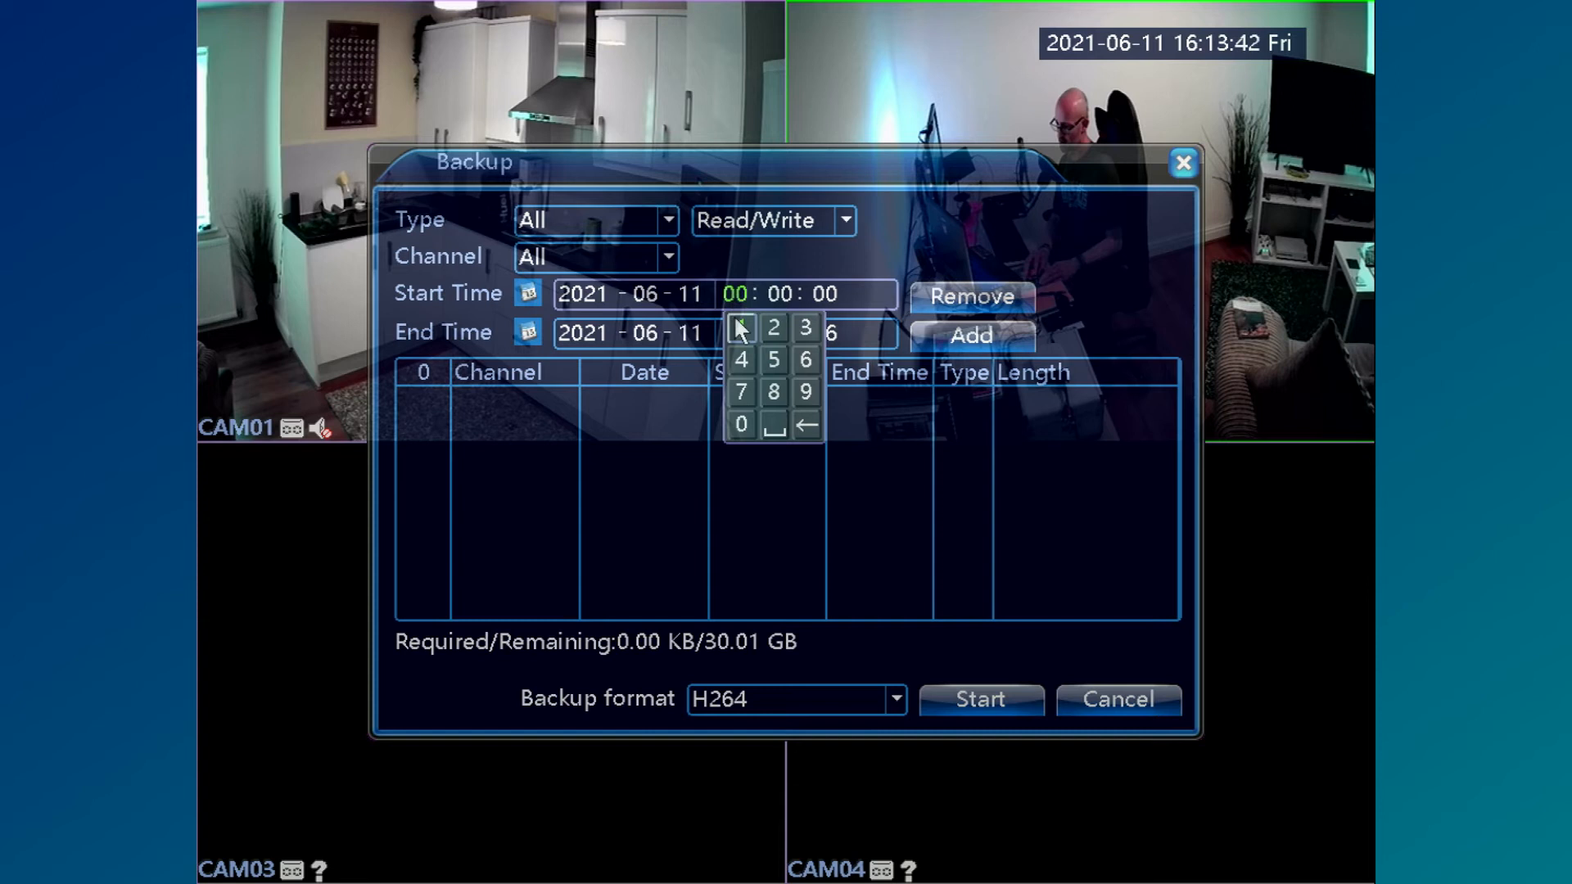
{"action": "left_click", "coordinate": [743, 326]}
{"action": "left_click", "coordinate": [804, 355]}
{"action": "left_click", "coordinate": [776, 300]}
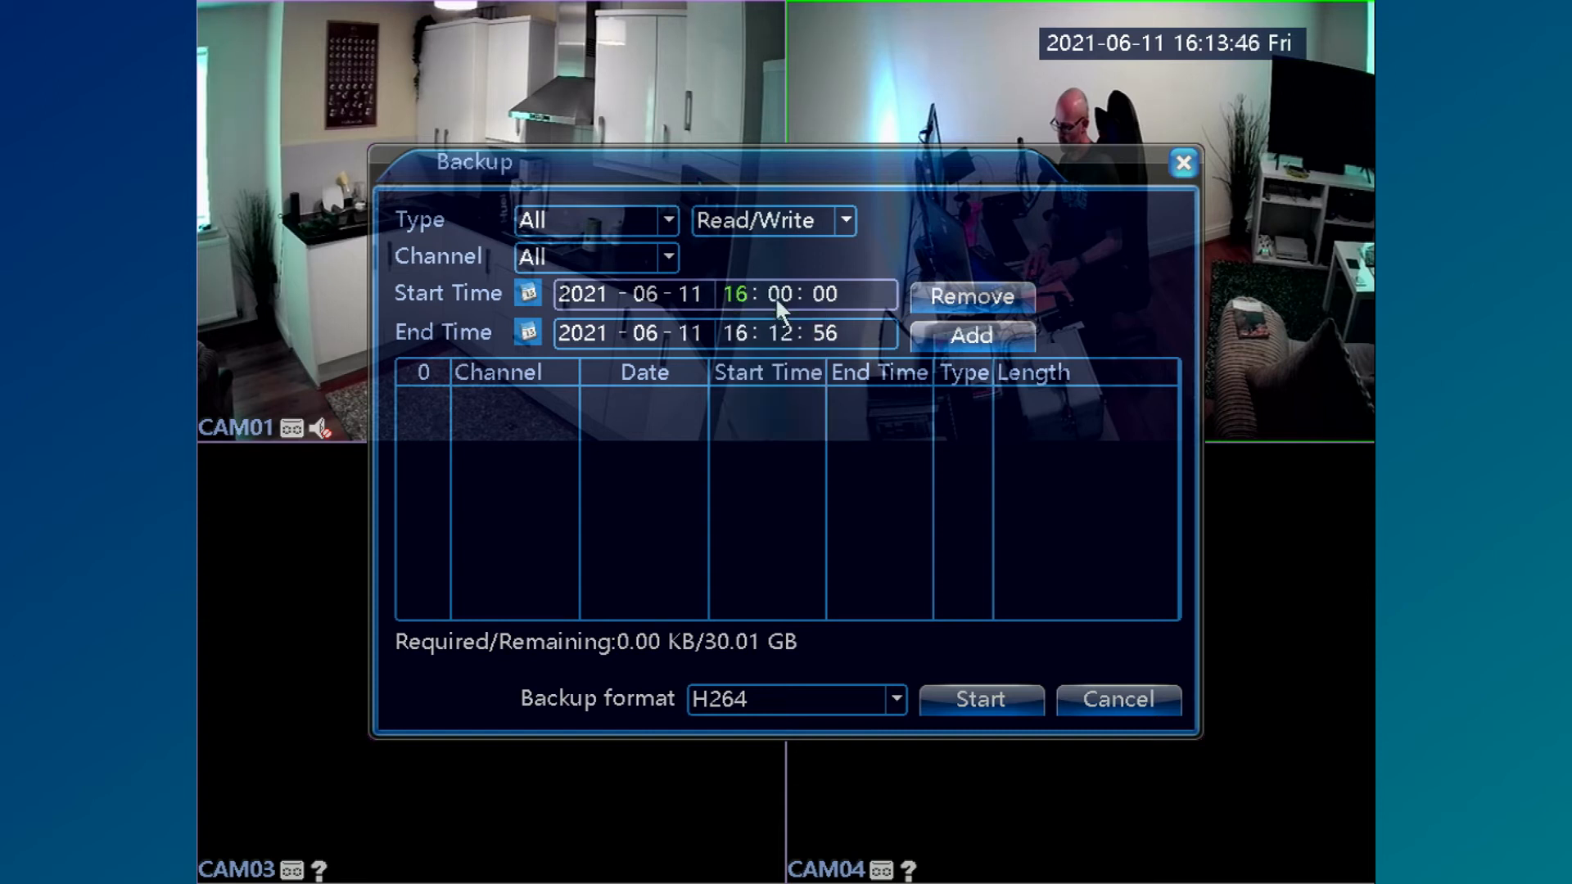
{"action": "left_click", "coordinate": [771, 293]}
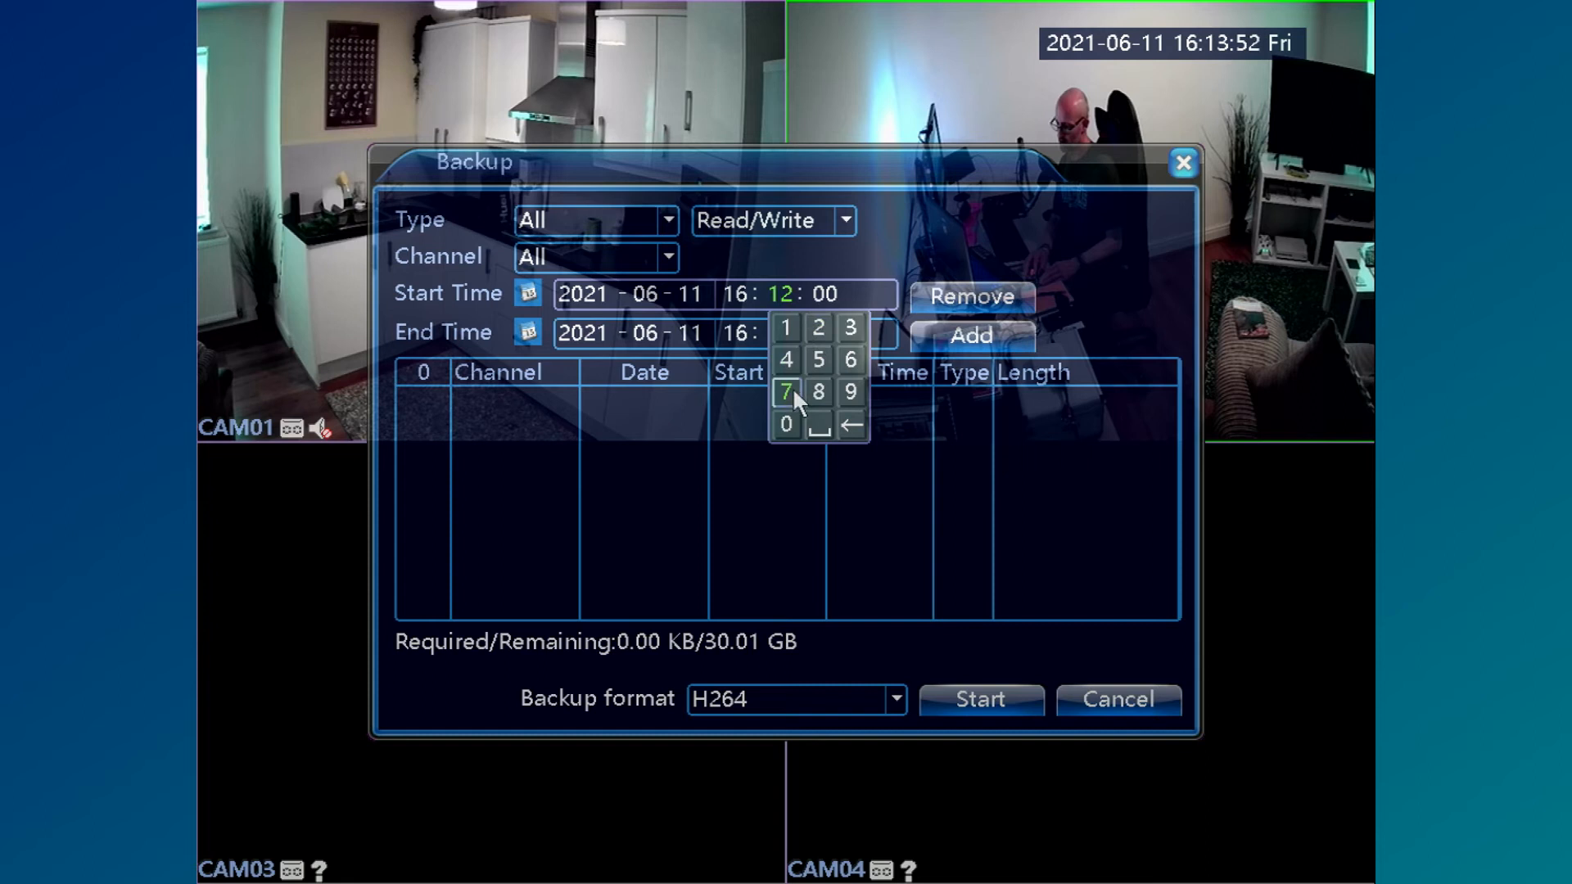
{"action": "left_click", "coordinate": [848, 421]}
{"action": "left_click", "coordinate": [848, 421]}
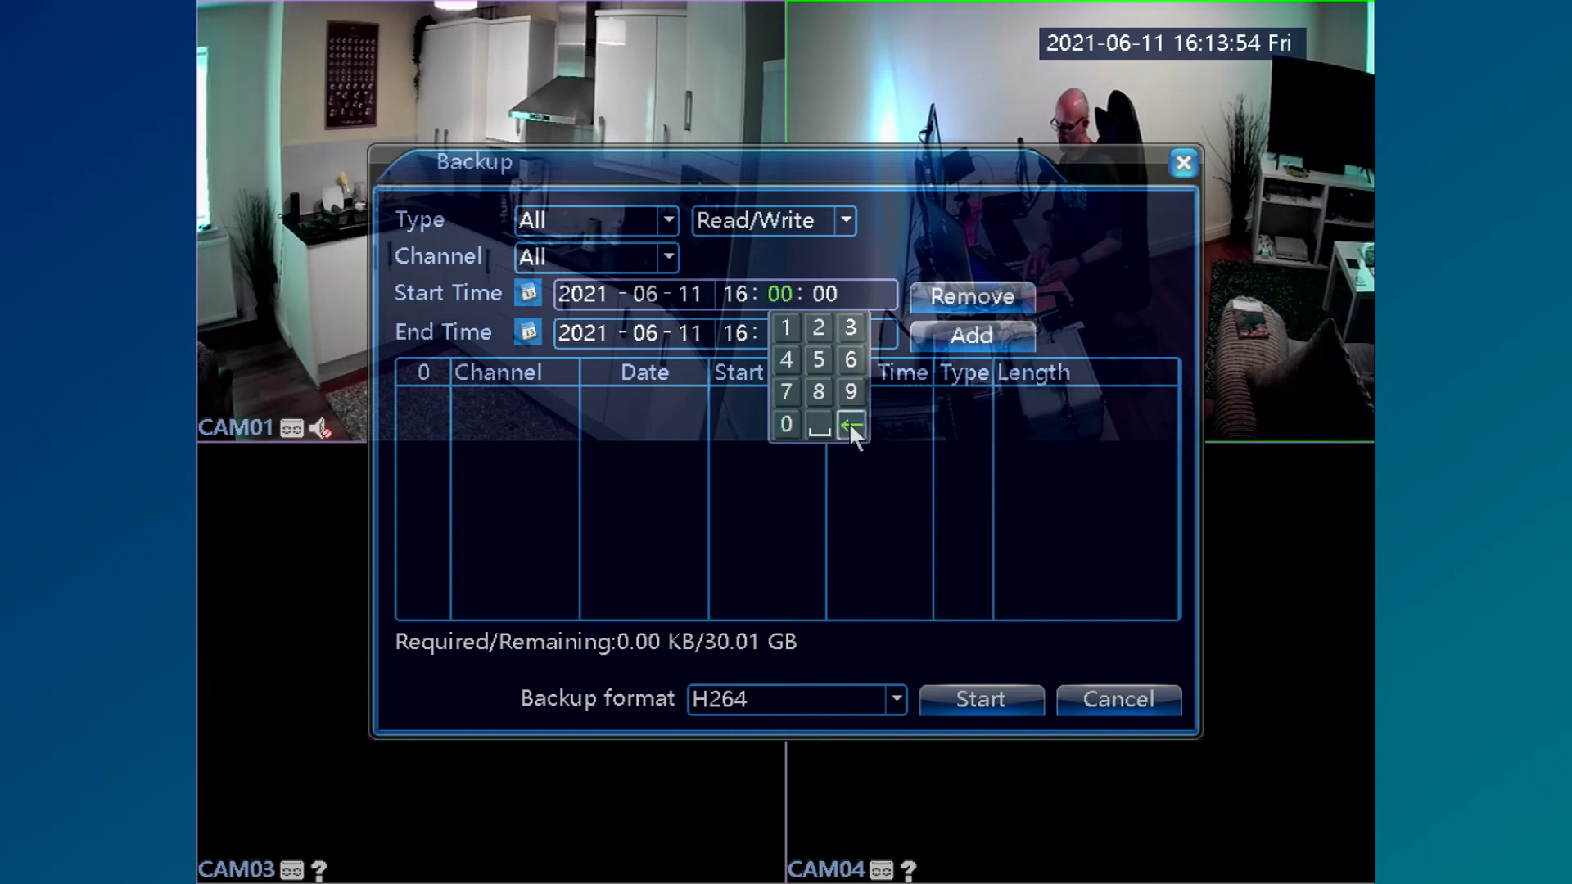
{"action": "left_click", "coordinate": [869, 254]}
{"action": "left_click", "coordinate": [814, 303]}
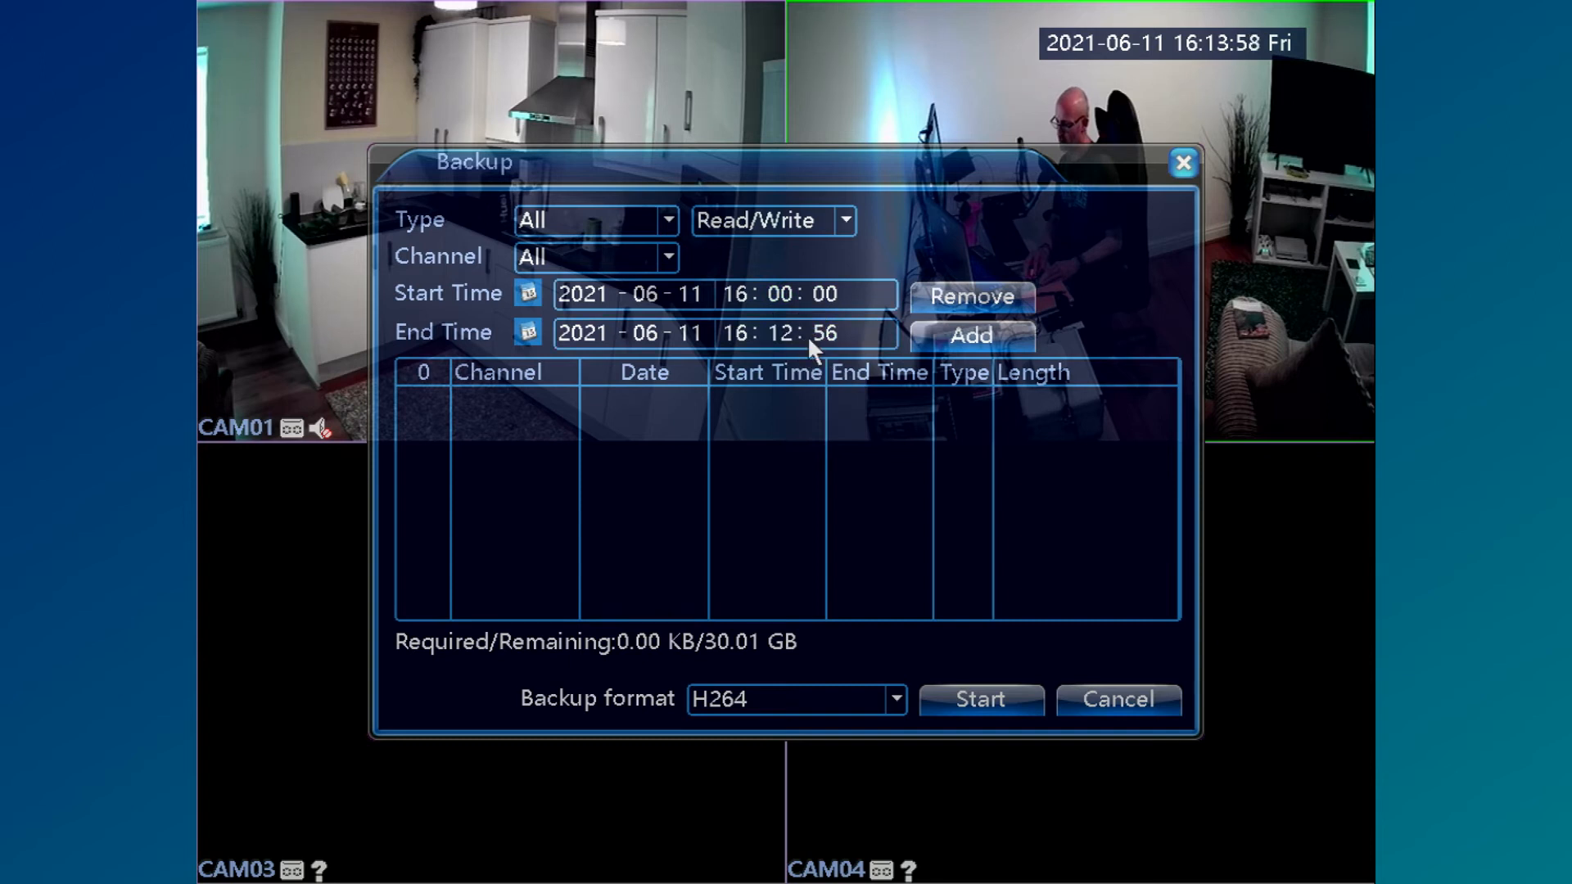
{"action": "left_click", "coordinate": [816, 336]}
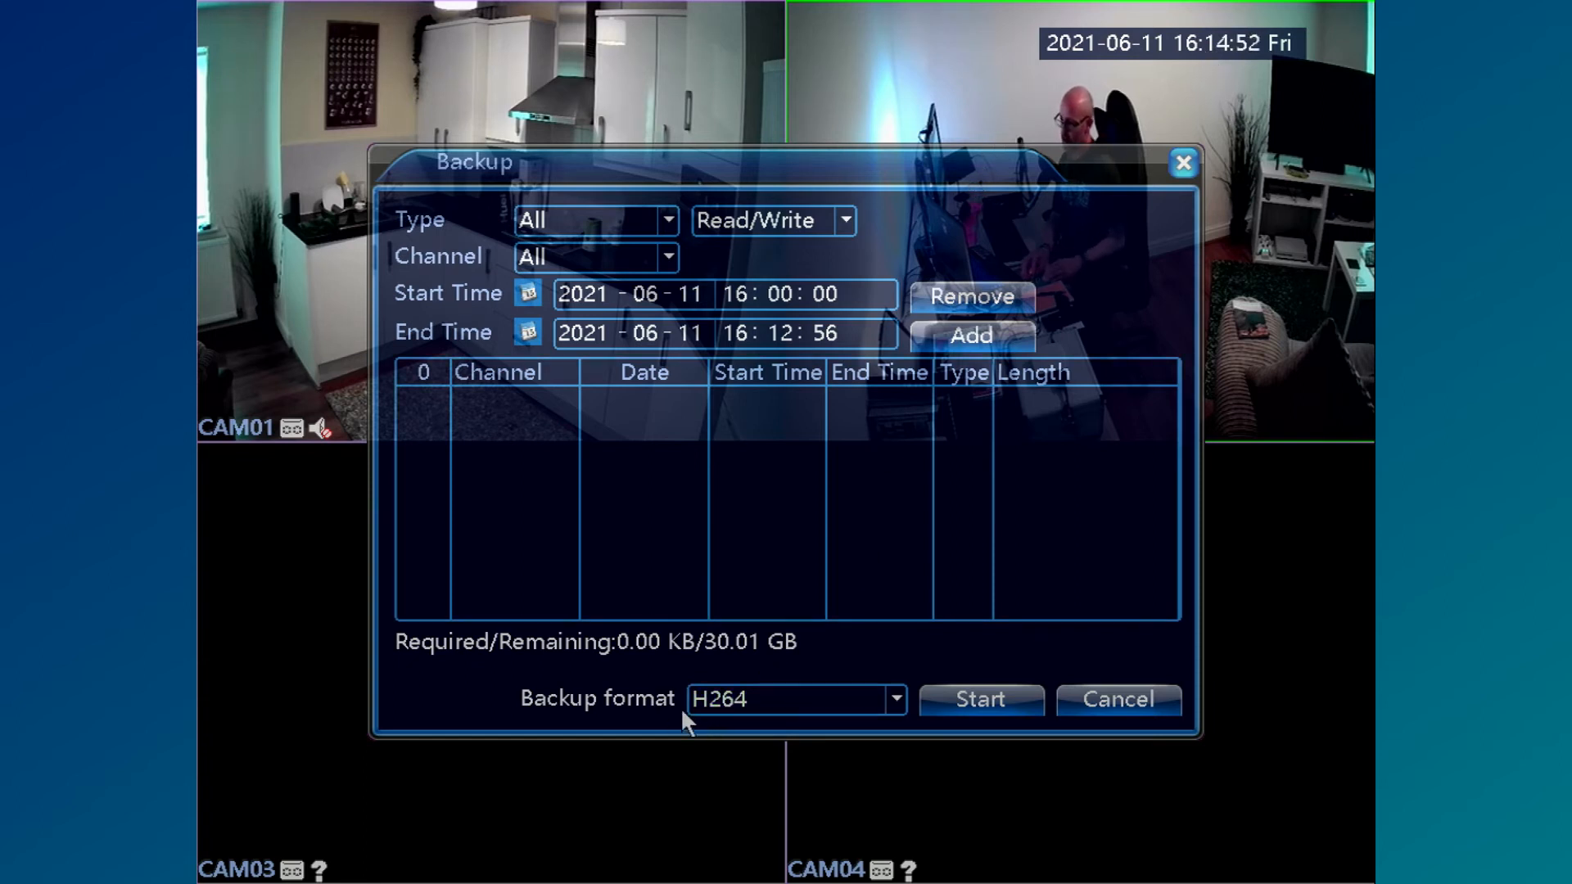
Choose H264 as the backup format and add the recordings from the chosen period to the backup list.
{"action": "left_click", "coordinate": [892, 702]}
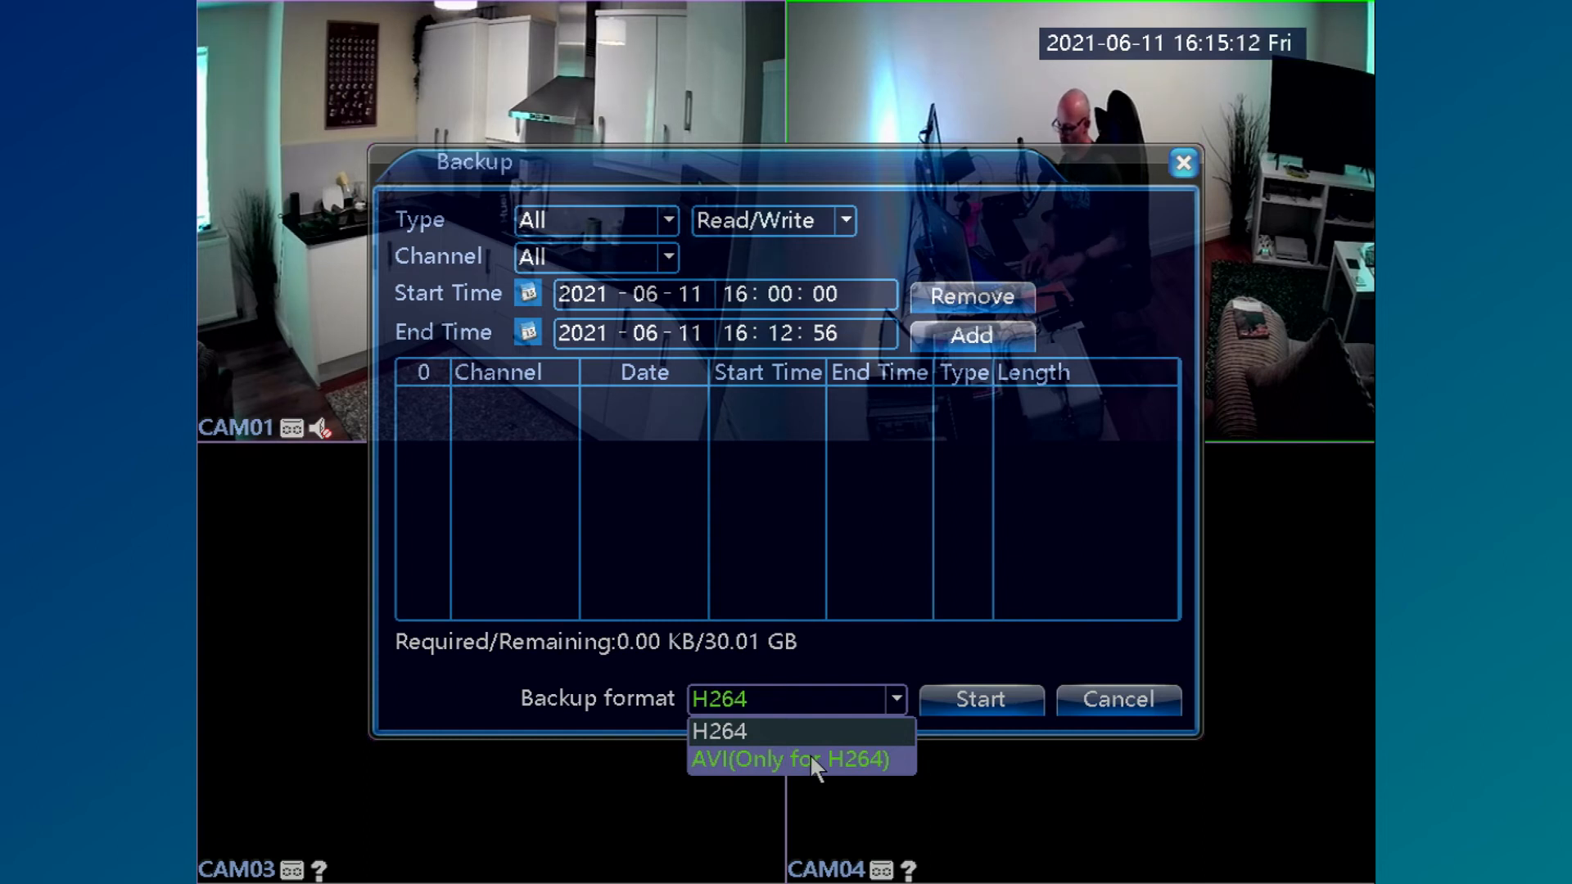
{"action": "left_click", "coordinate": [752, 724]}
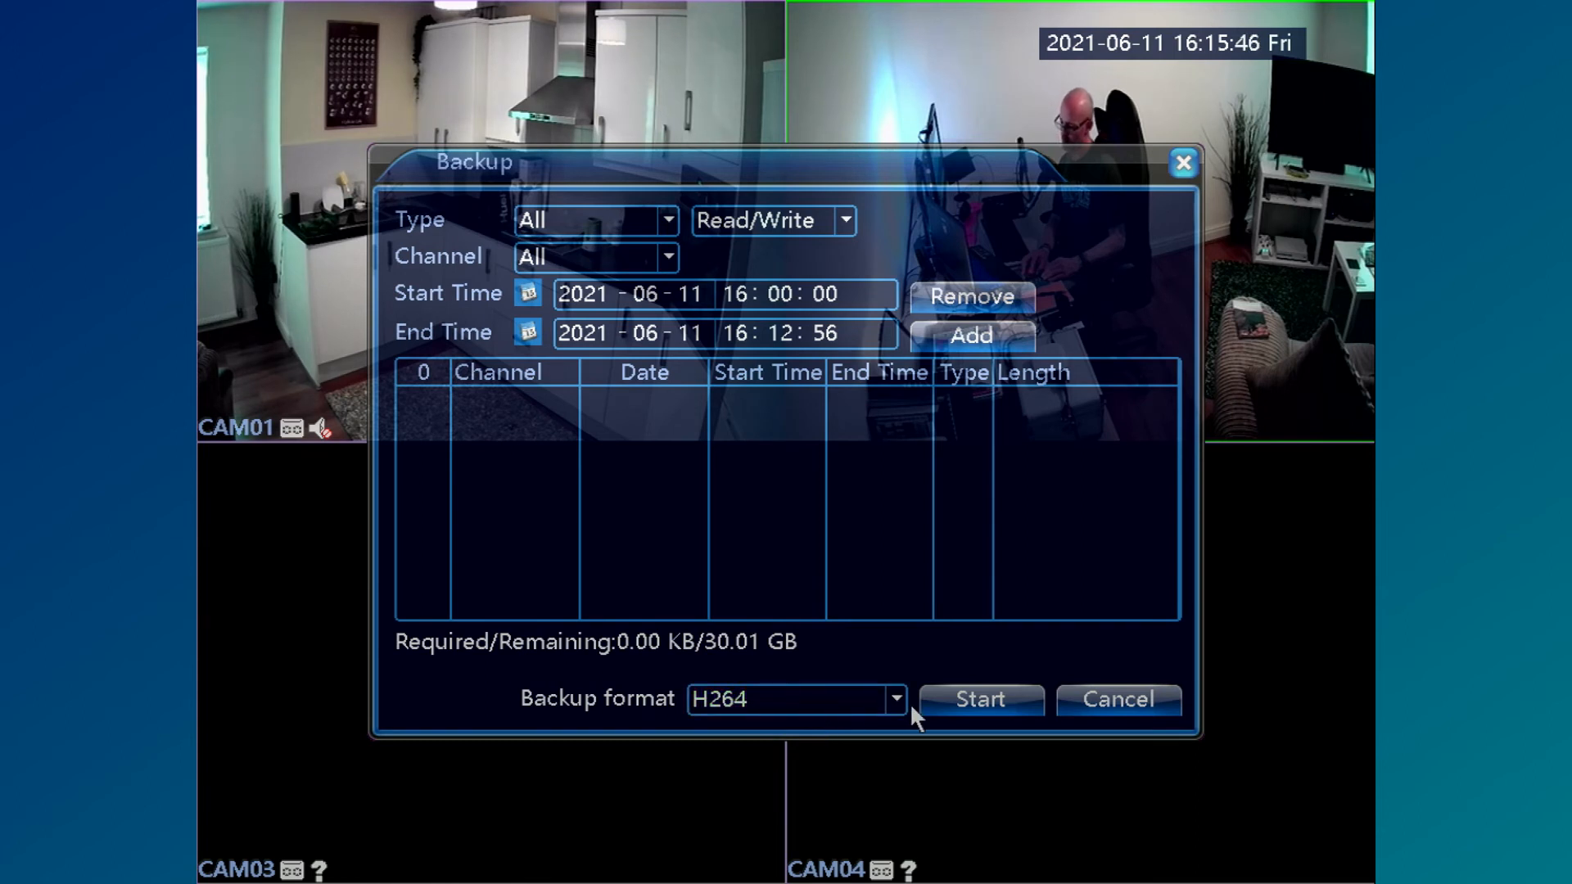
{"action": "left_click", "coordinate": [977, 699]}
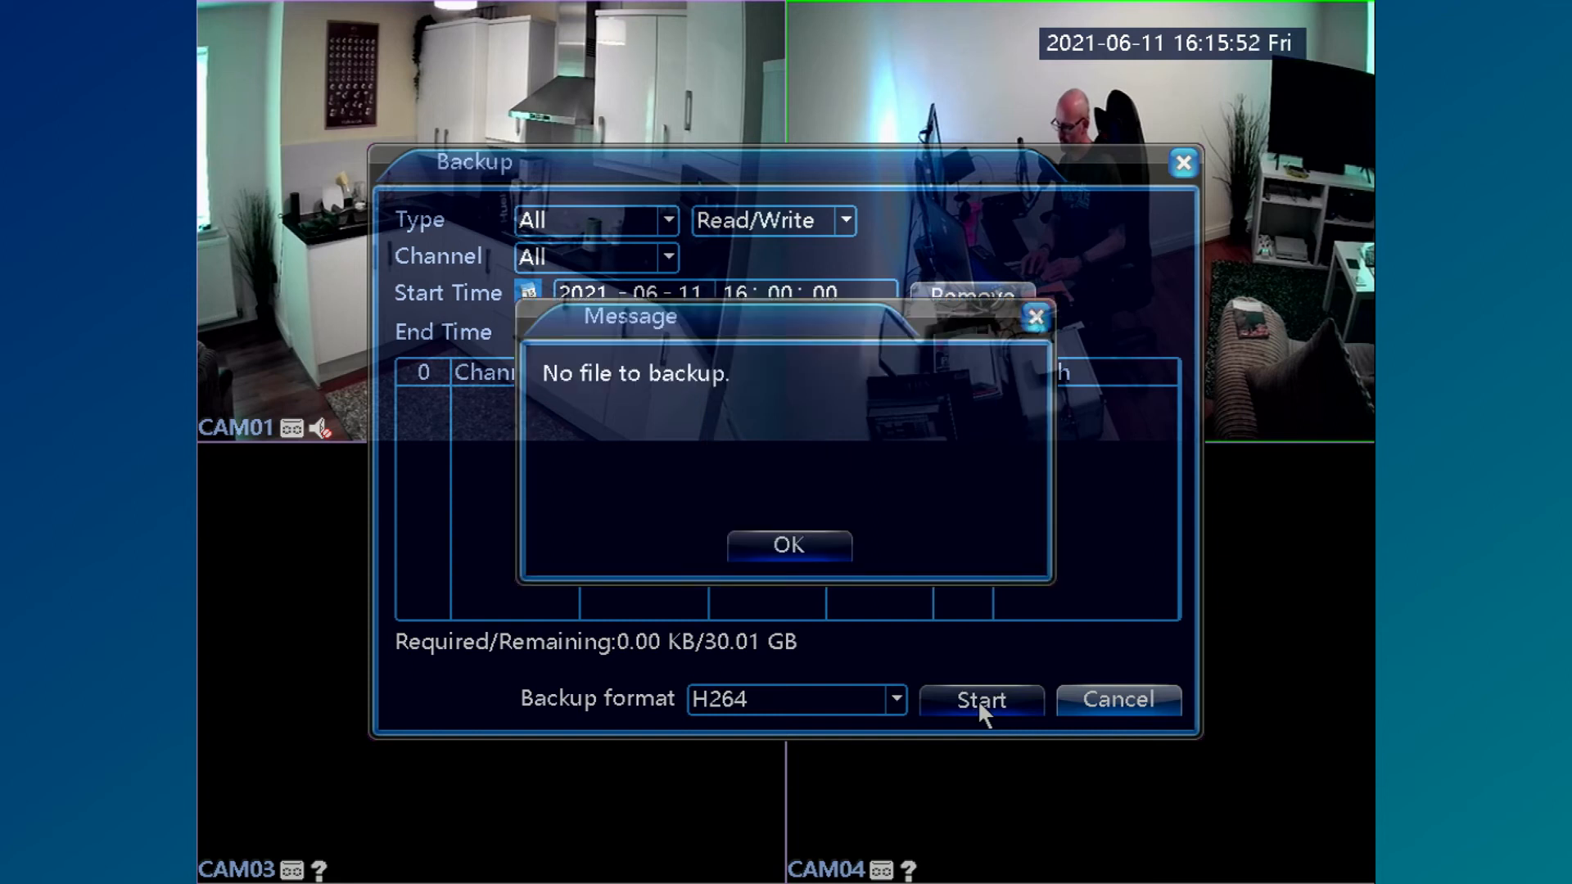
{"action": "left_click", "coordinate": [799, 544]}
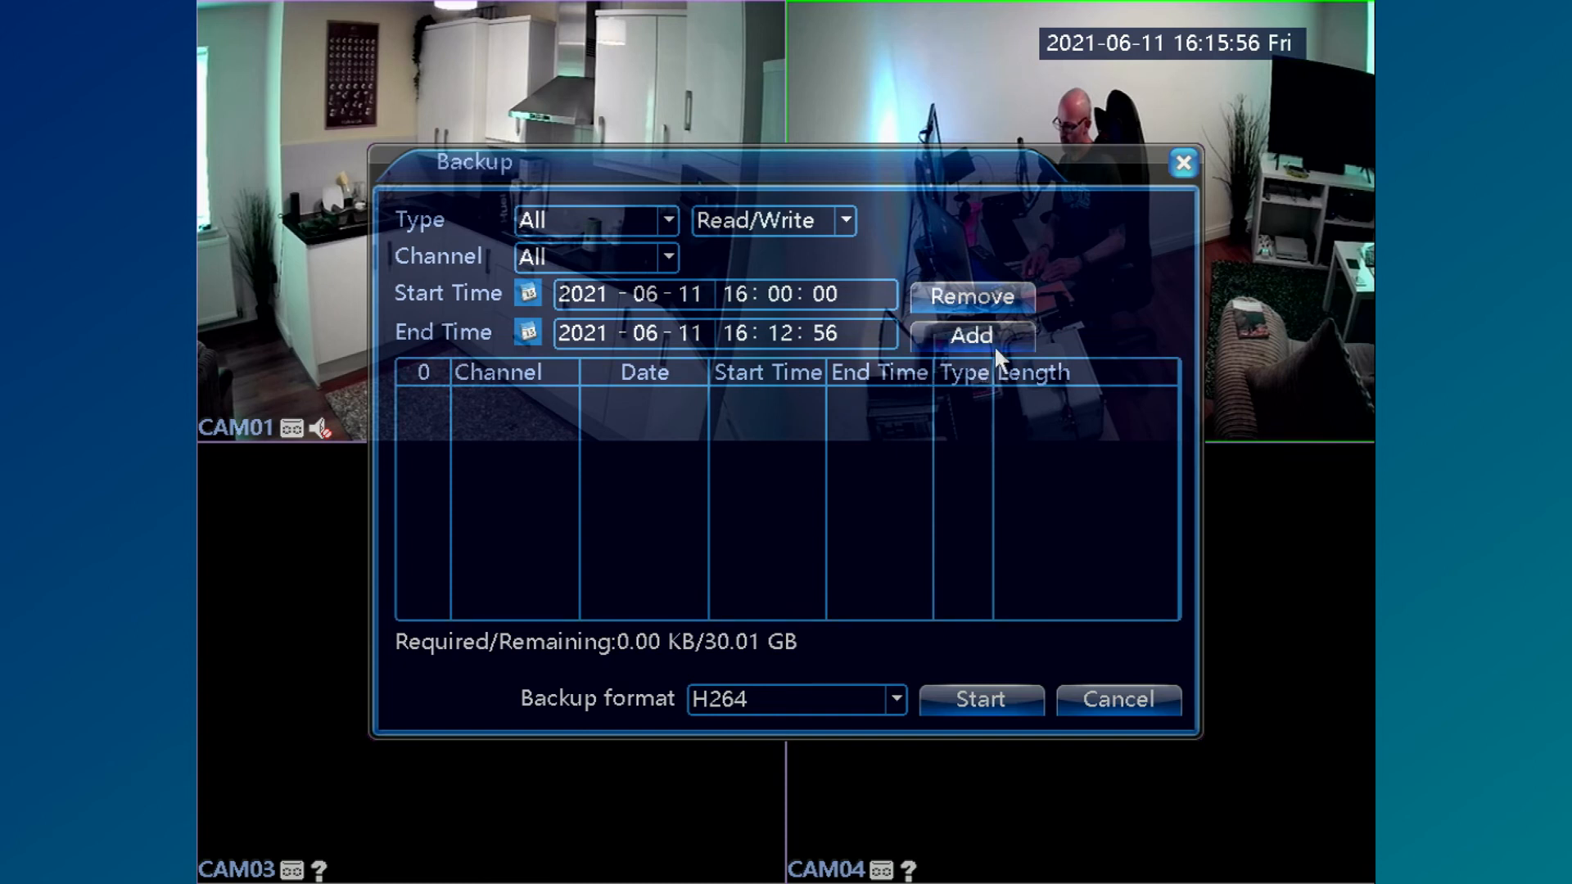
{"action": "left_click", "coordinate": [970, 337]}
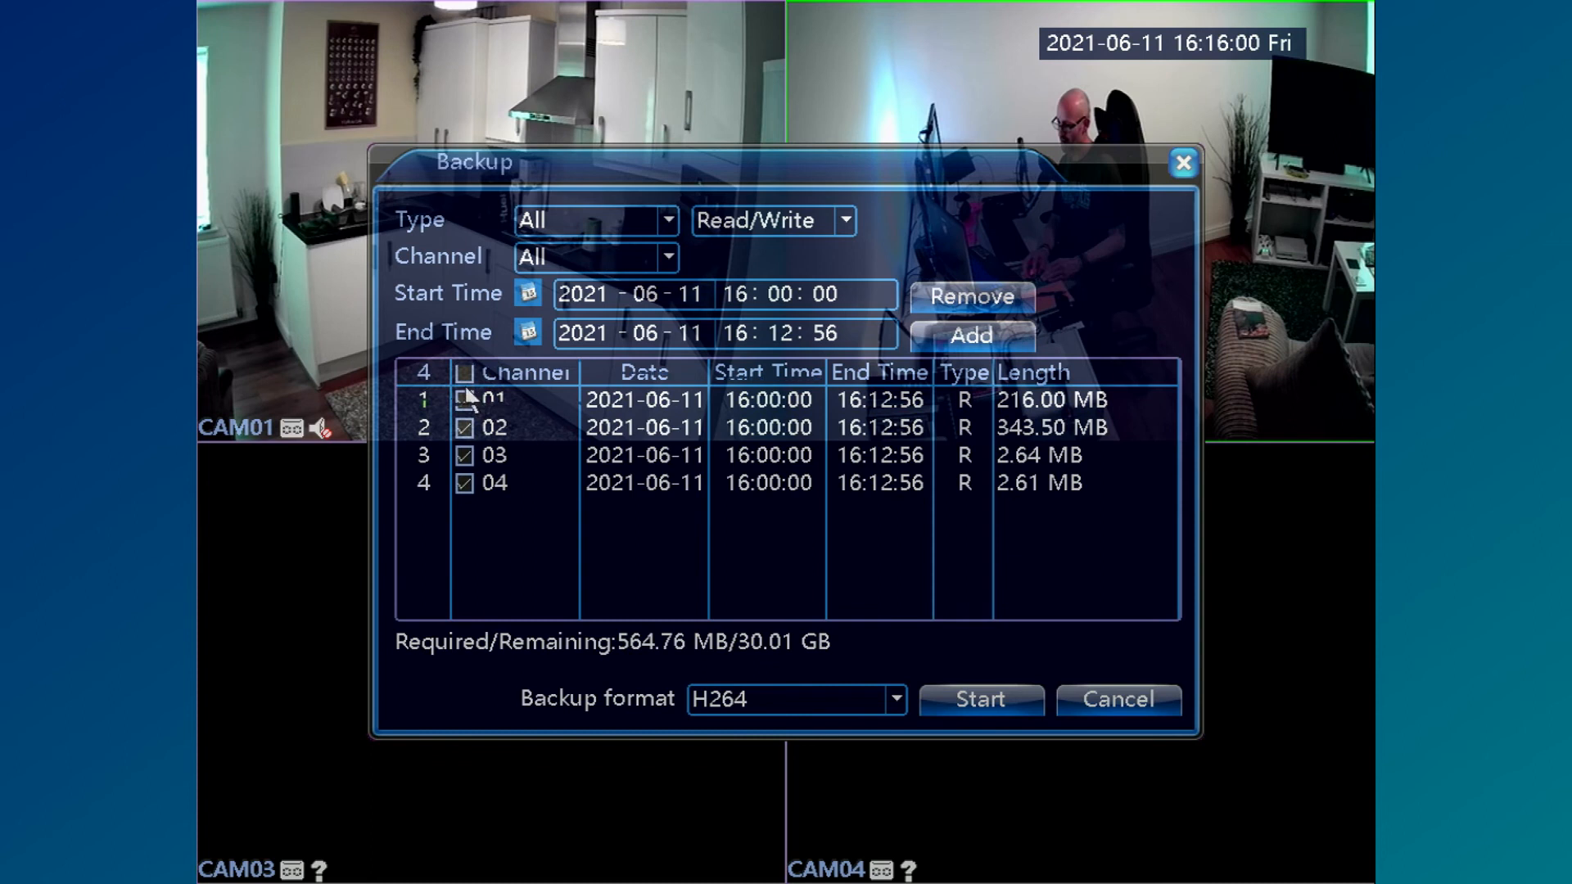
Exclude channels 03 and 04 from the backup list, back up channels 01 and 02, and return to the main menu.
{"action": "left_click", "coordinate": [464, 454]}
{"action": "left_click", "coordinate": [464, 482]}
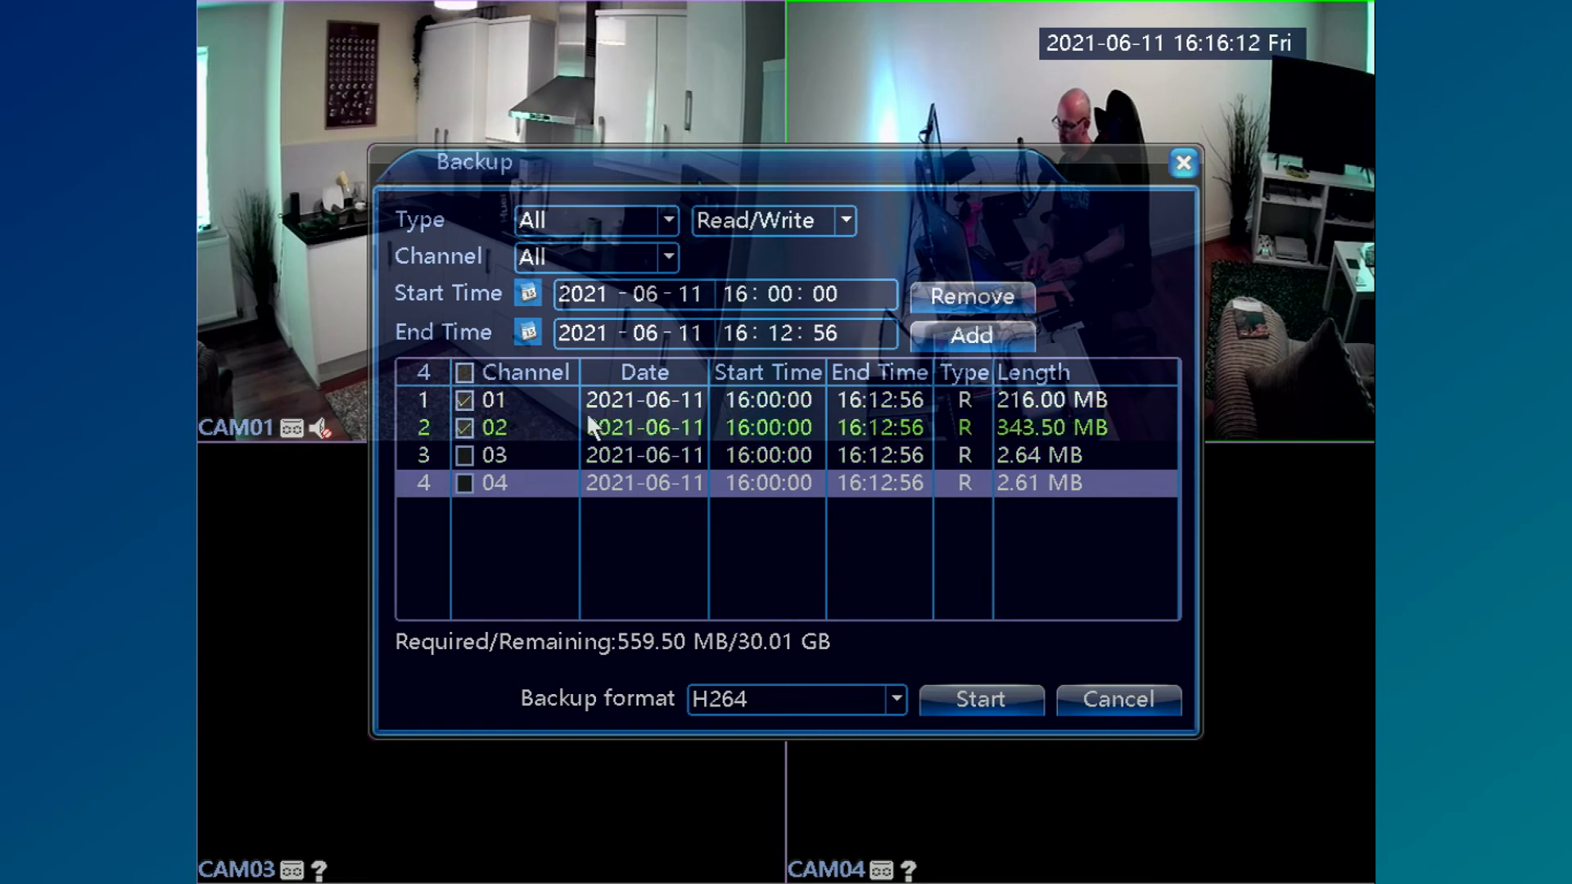
{"action": "left_click", "coordinate": [971, 694]}
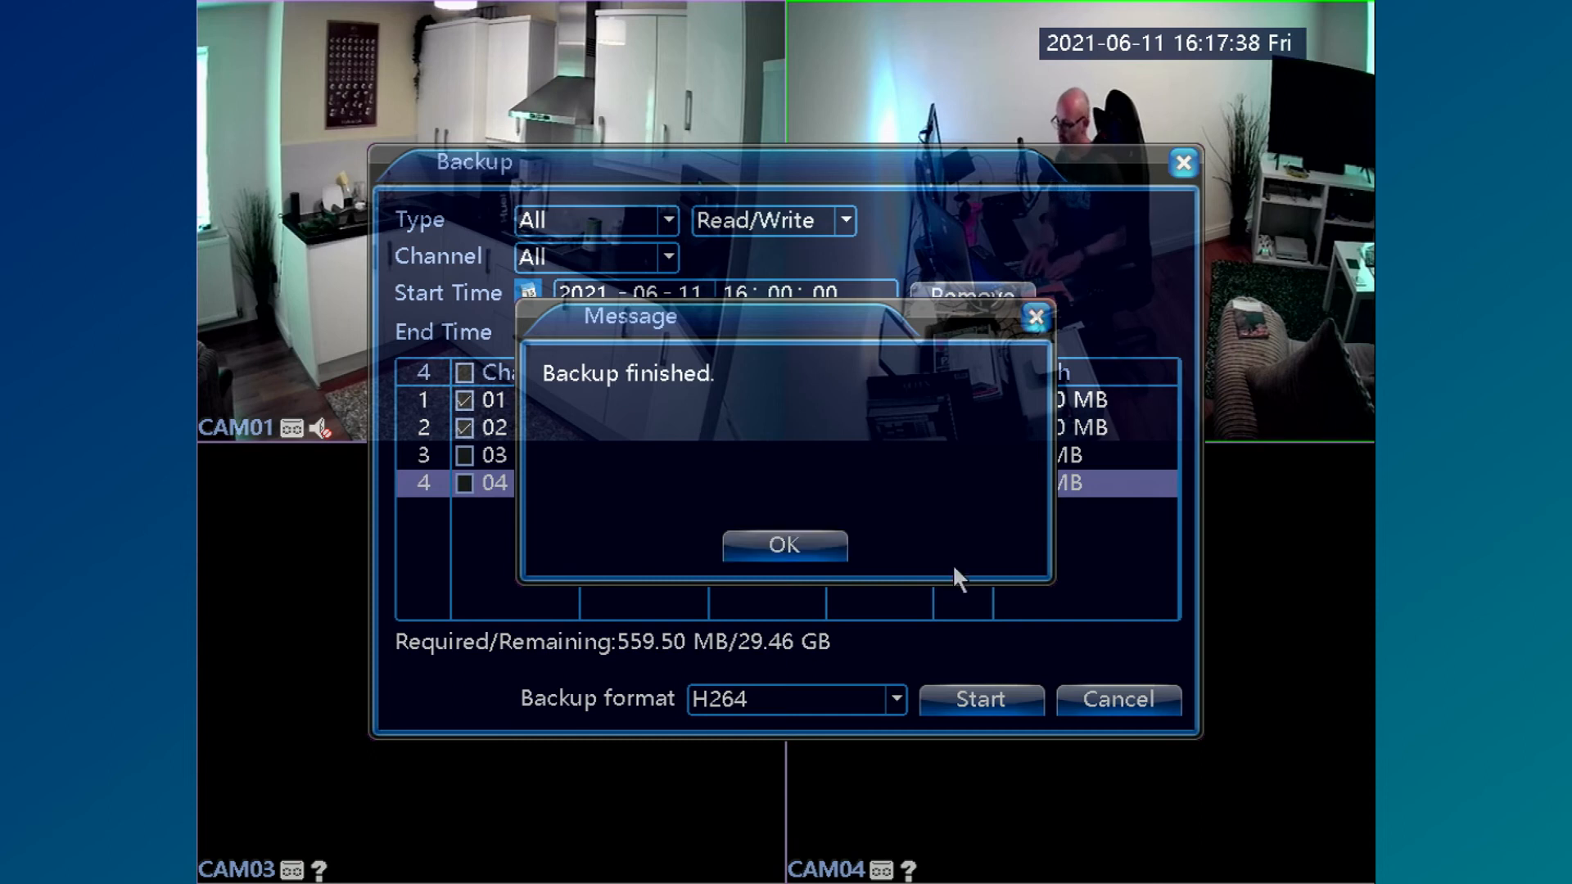
{"action": "left_click", "coordinate": [794, 542]}
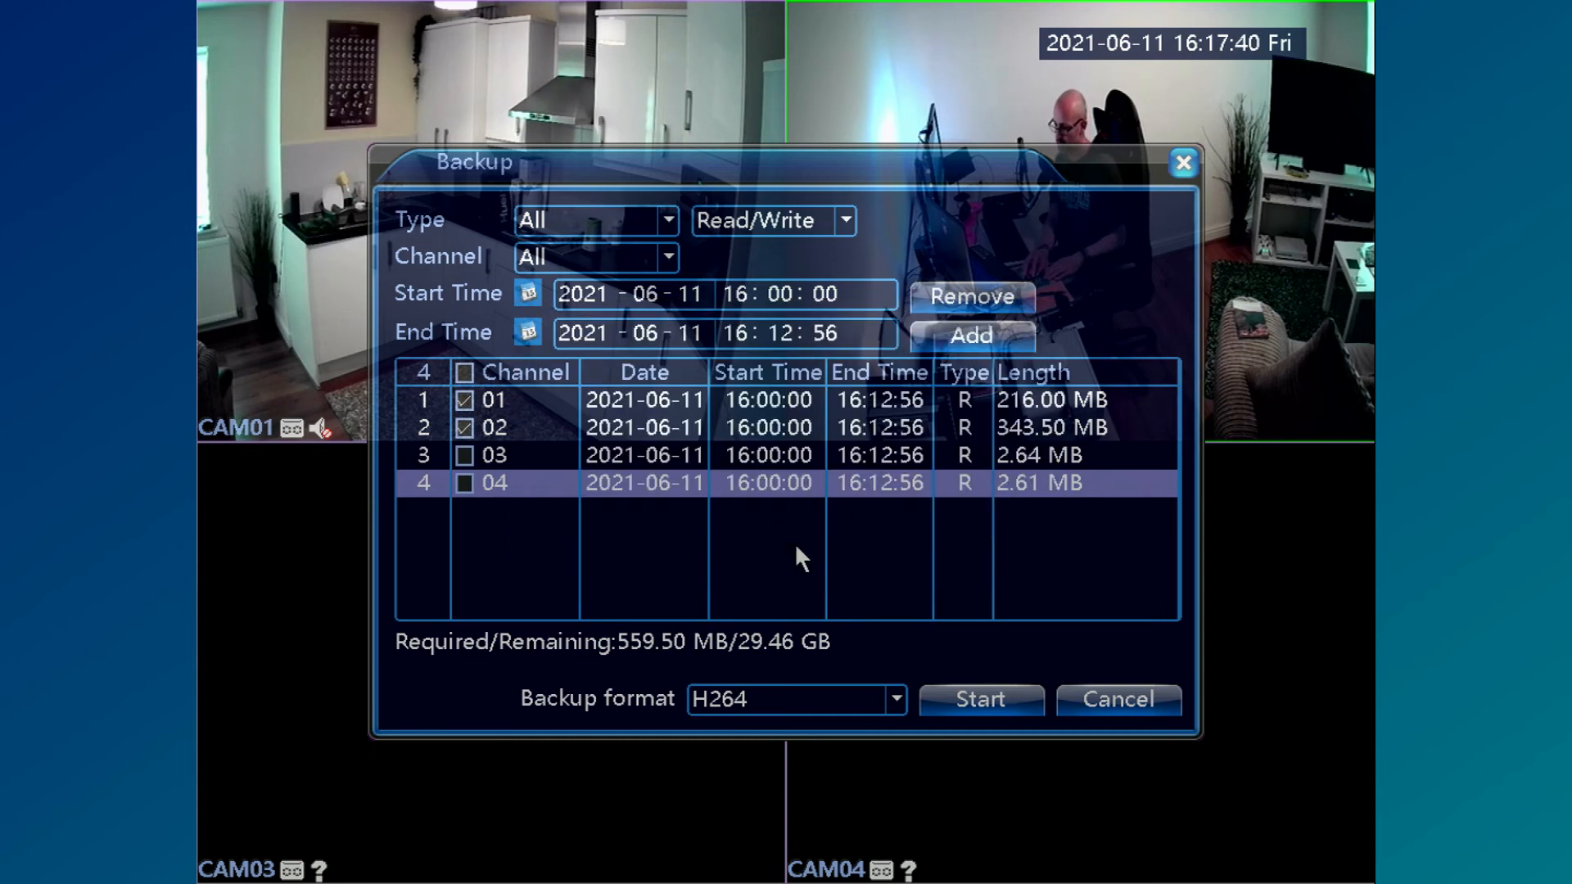
{"action": "left_click", "coordinate": [1094, 698]}
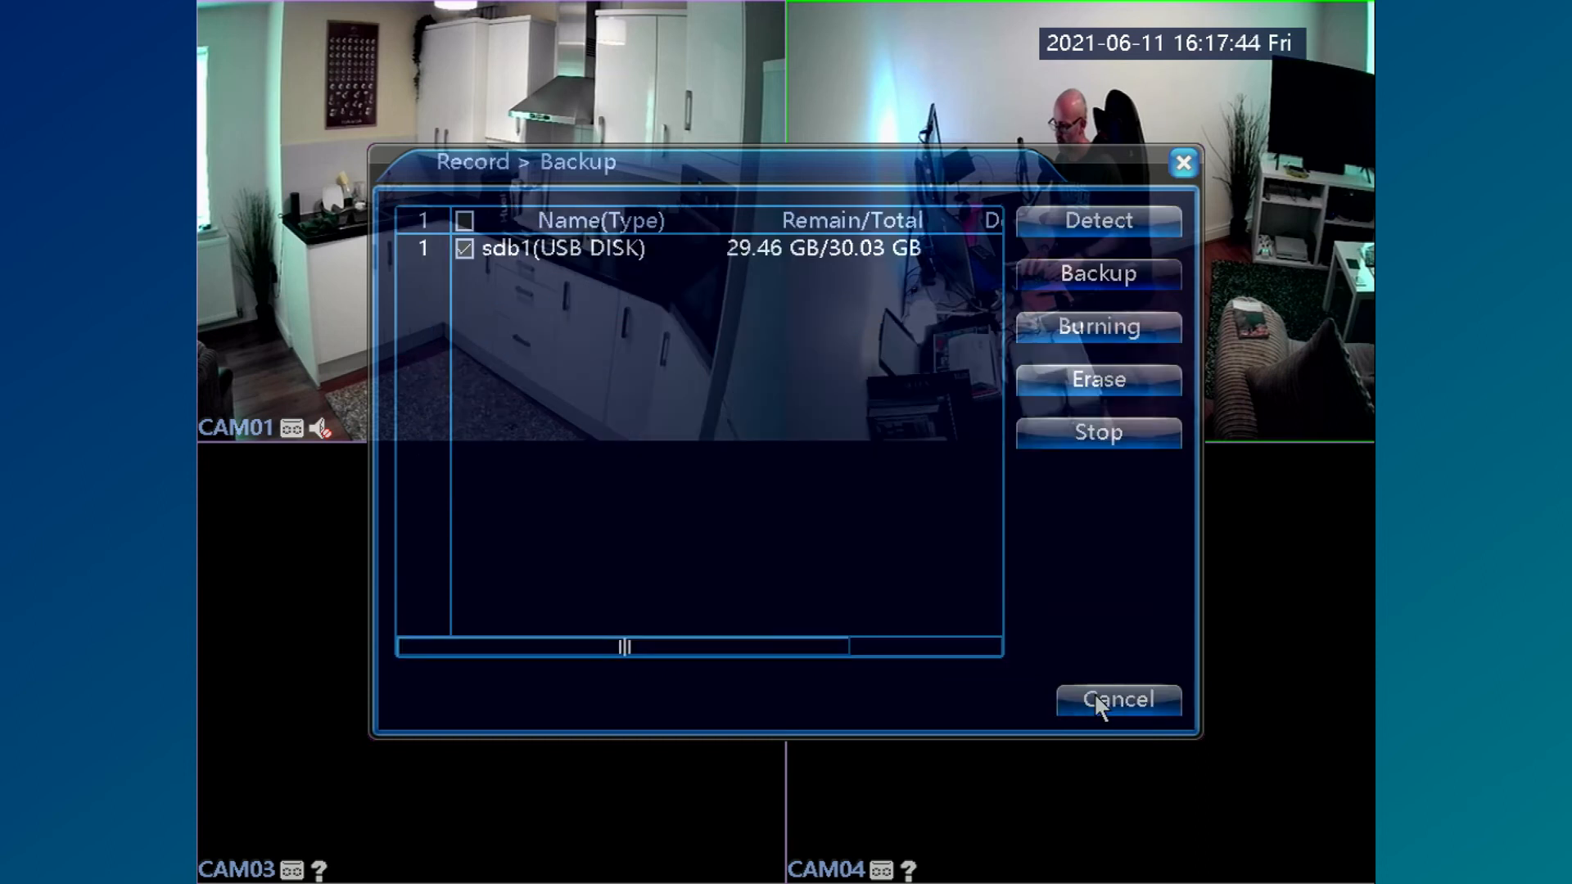
{"action": "left_click", "coordinate": [1095, 697]}
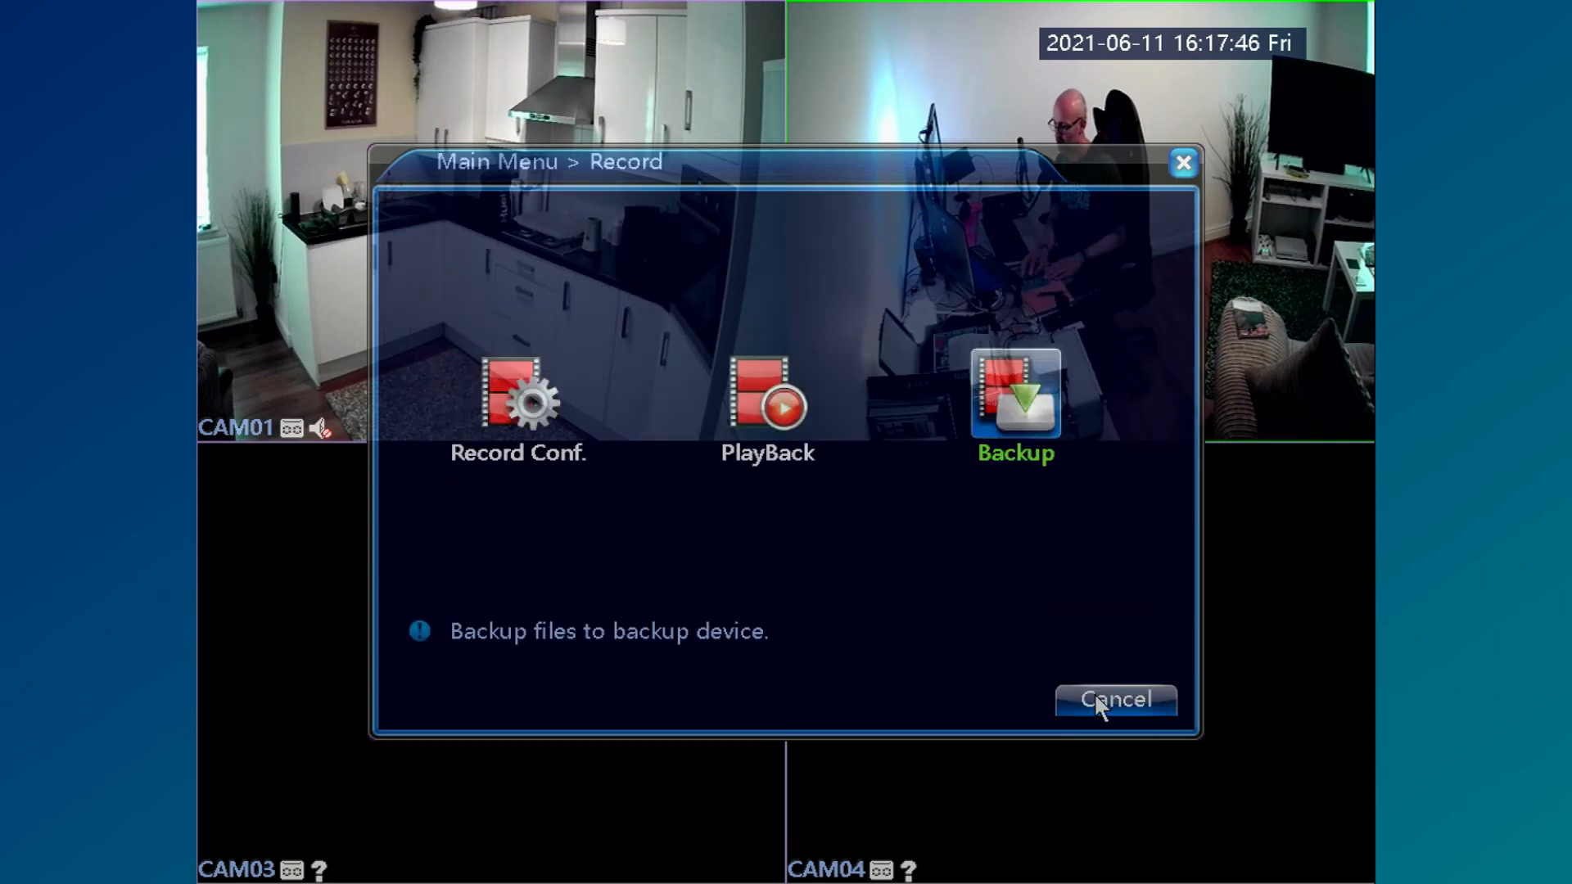
{"action": "left_click", "coordinate": [1094, 697]}
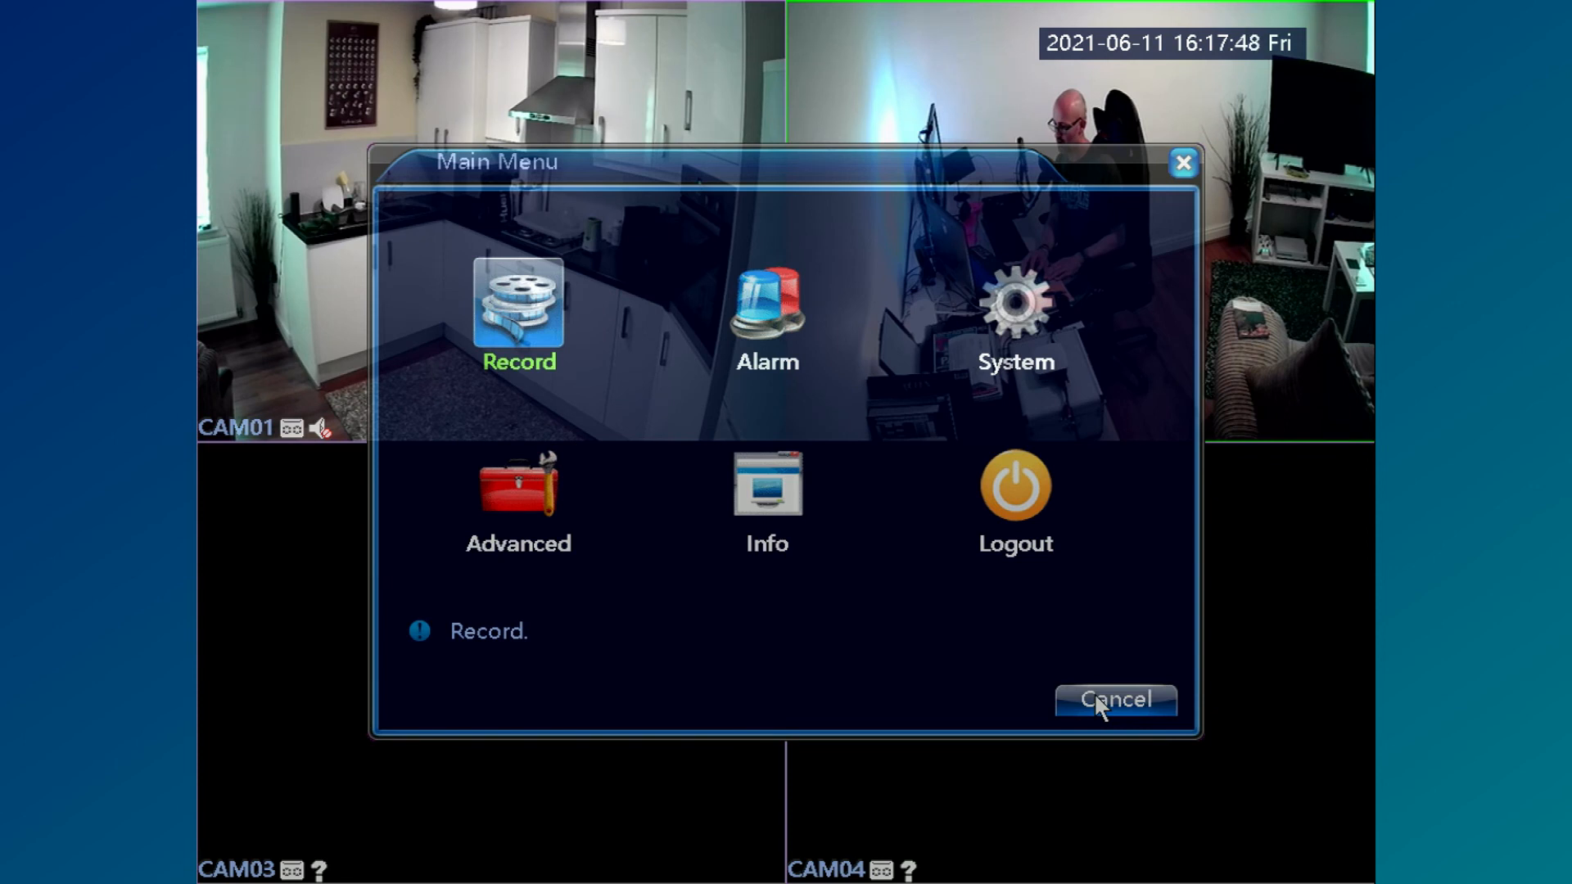
Open the recording playback screen to view its calendar and channel timeline, and return to the live camera view.
{"action": "left_click", "coordinate": [538, 337]}
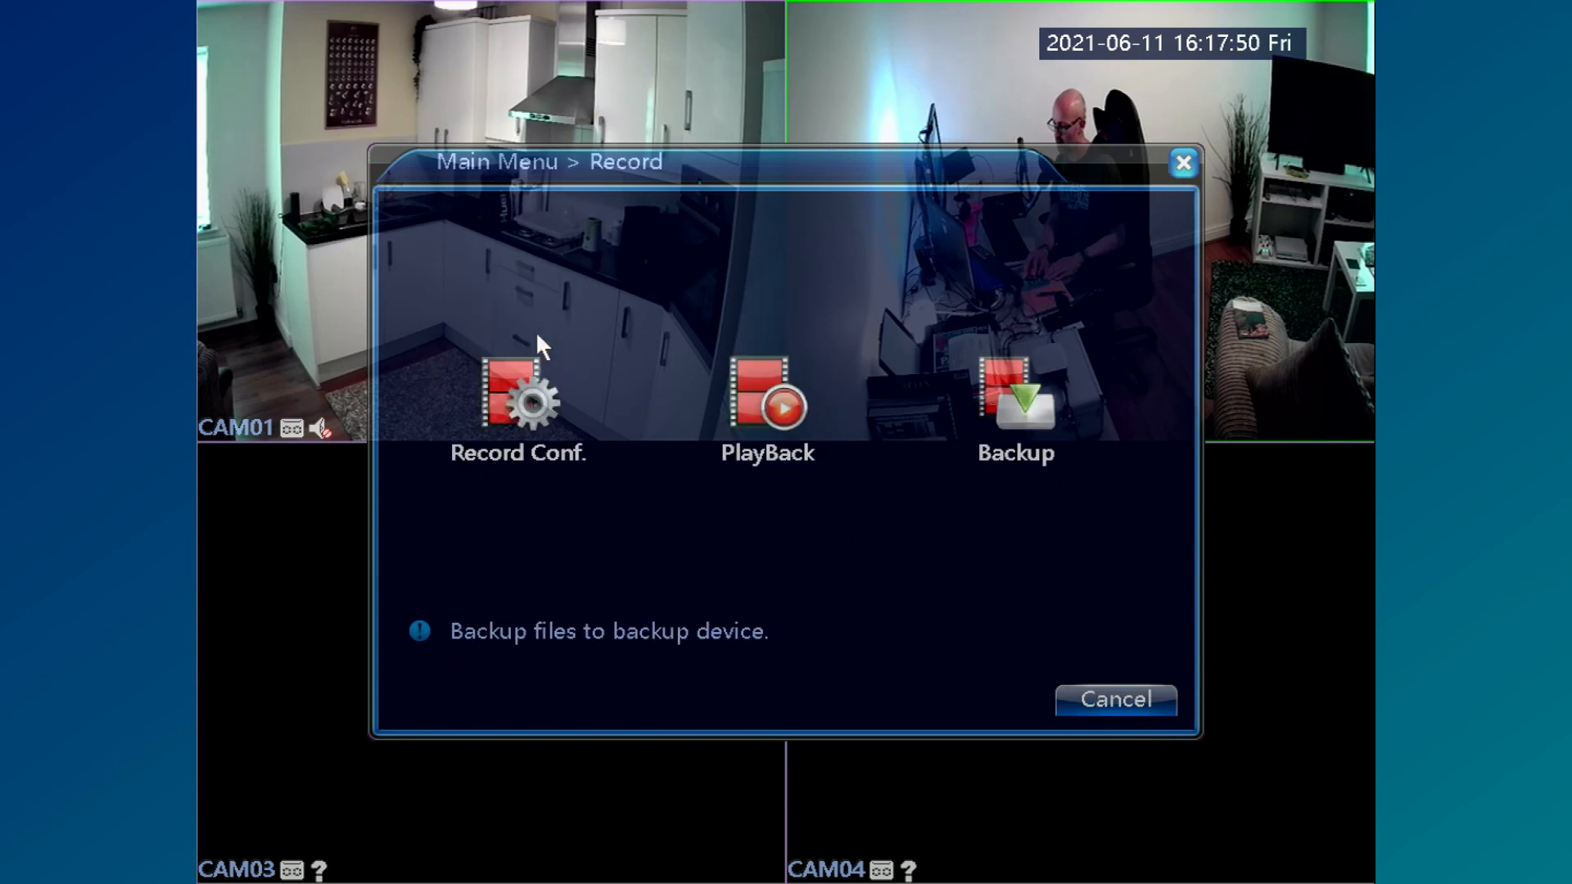
{"action": "left_click", "coordinate": [767, 393]}
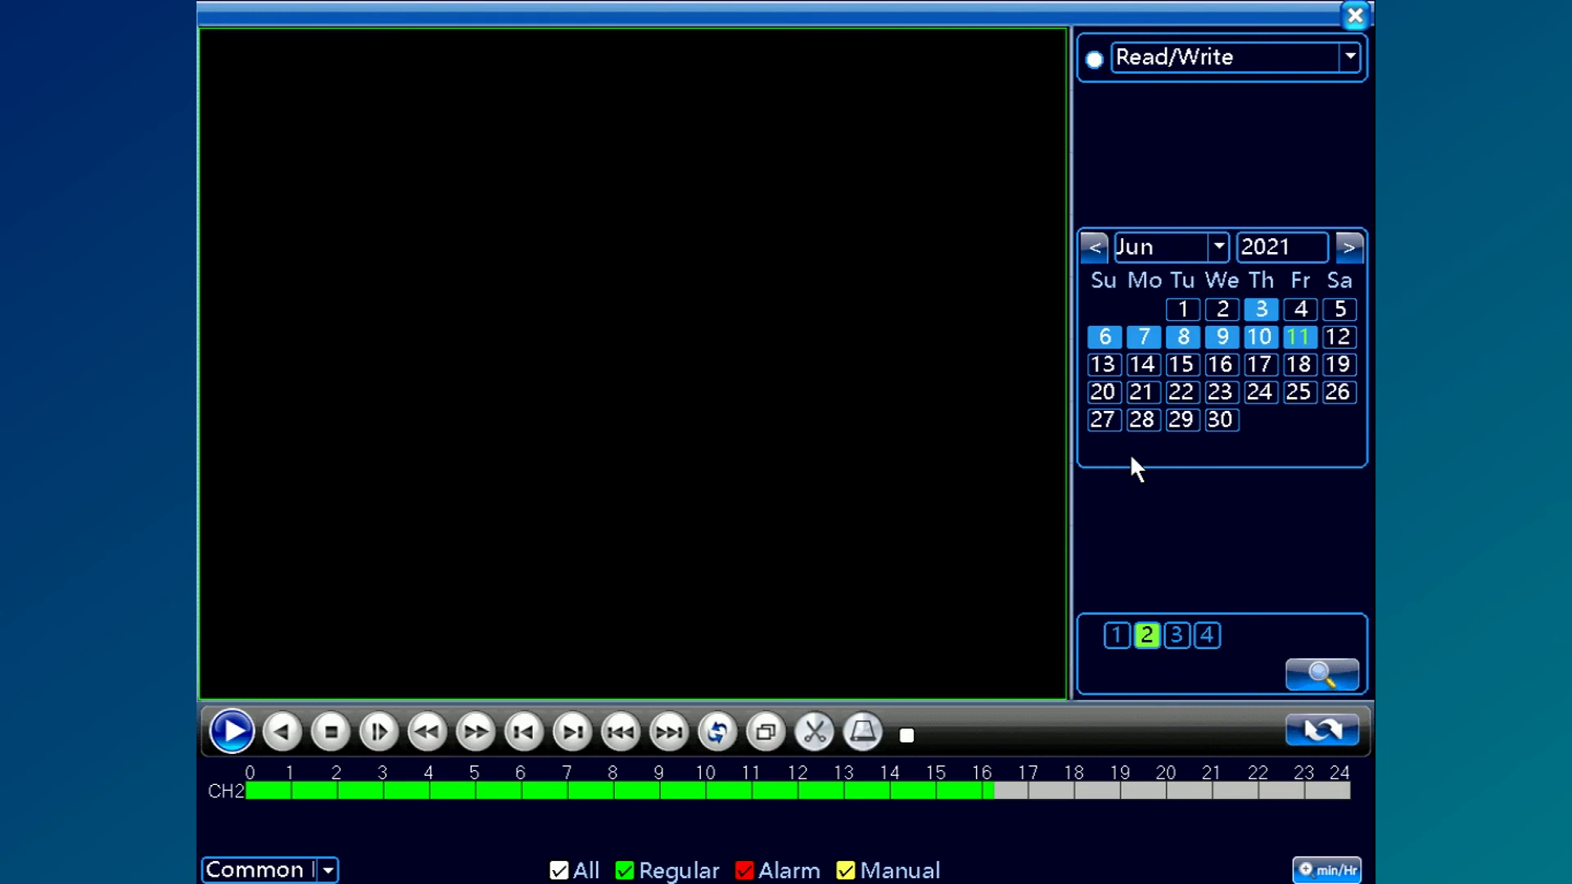
{"action": "left_click", "coordinate": [1352, 13]}
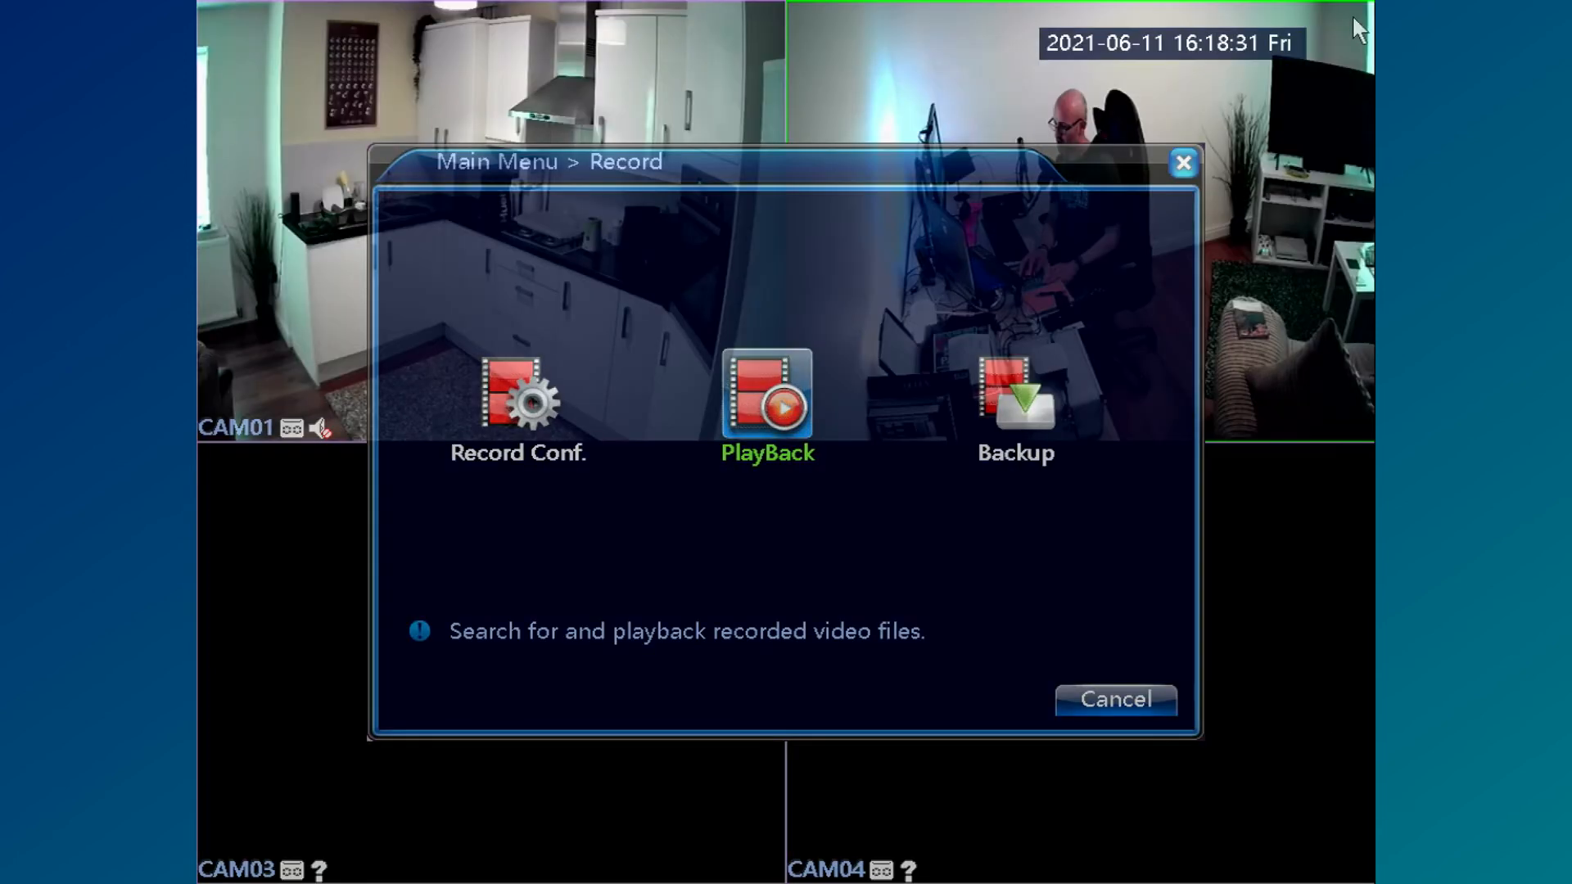
{"action": "left_click", "coordinate": [1184, 162]}
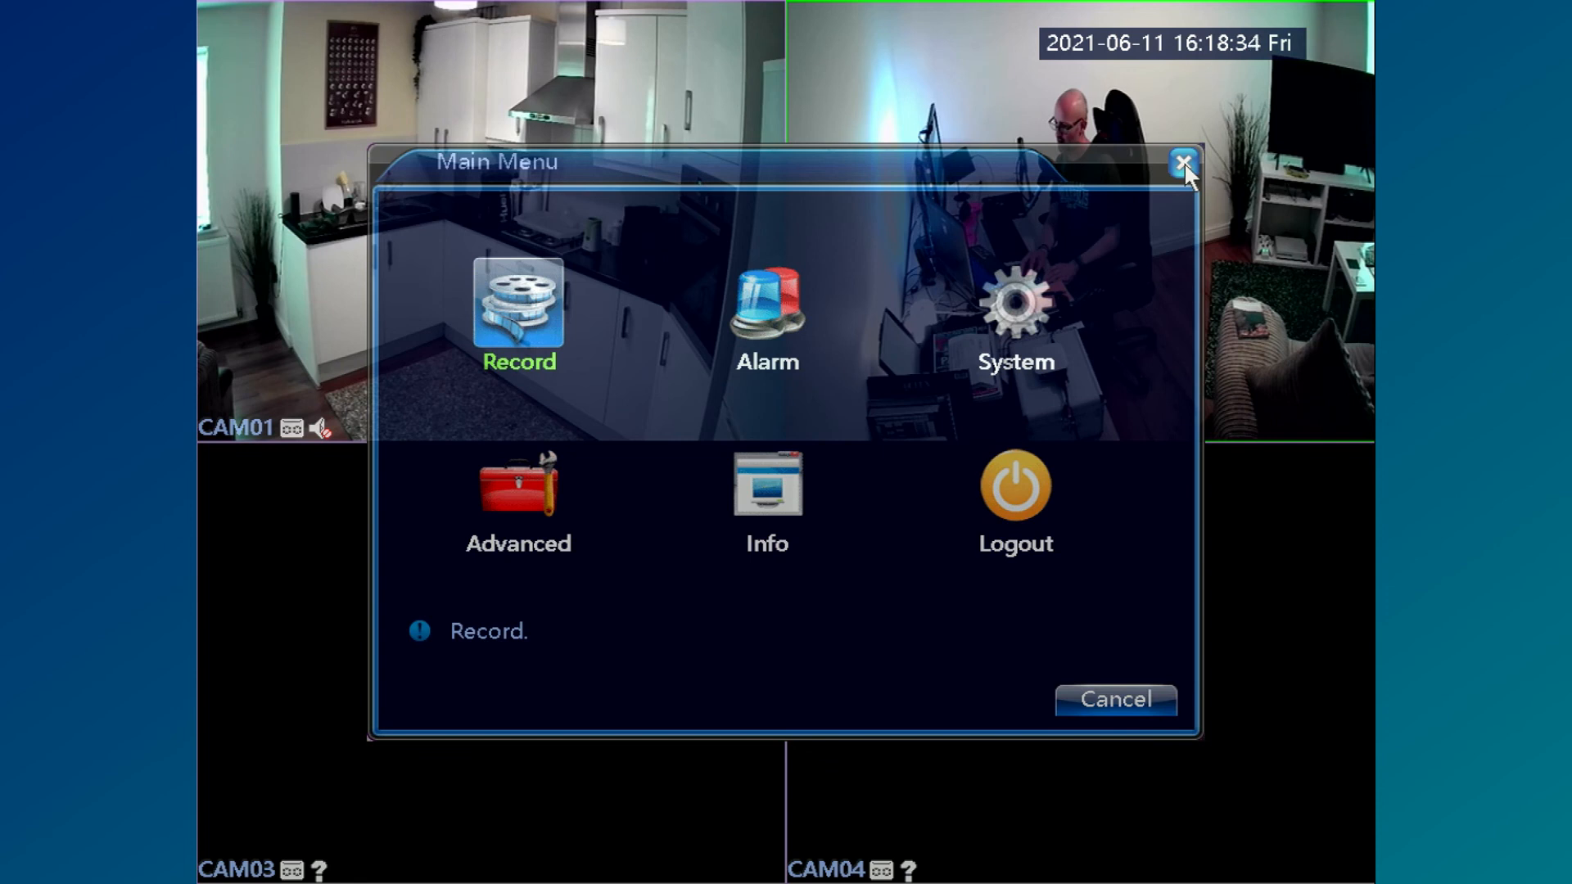
{"action": "left_click", "coordinate": [1184, 162]}
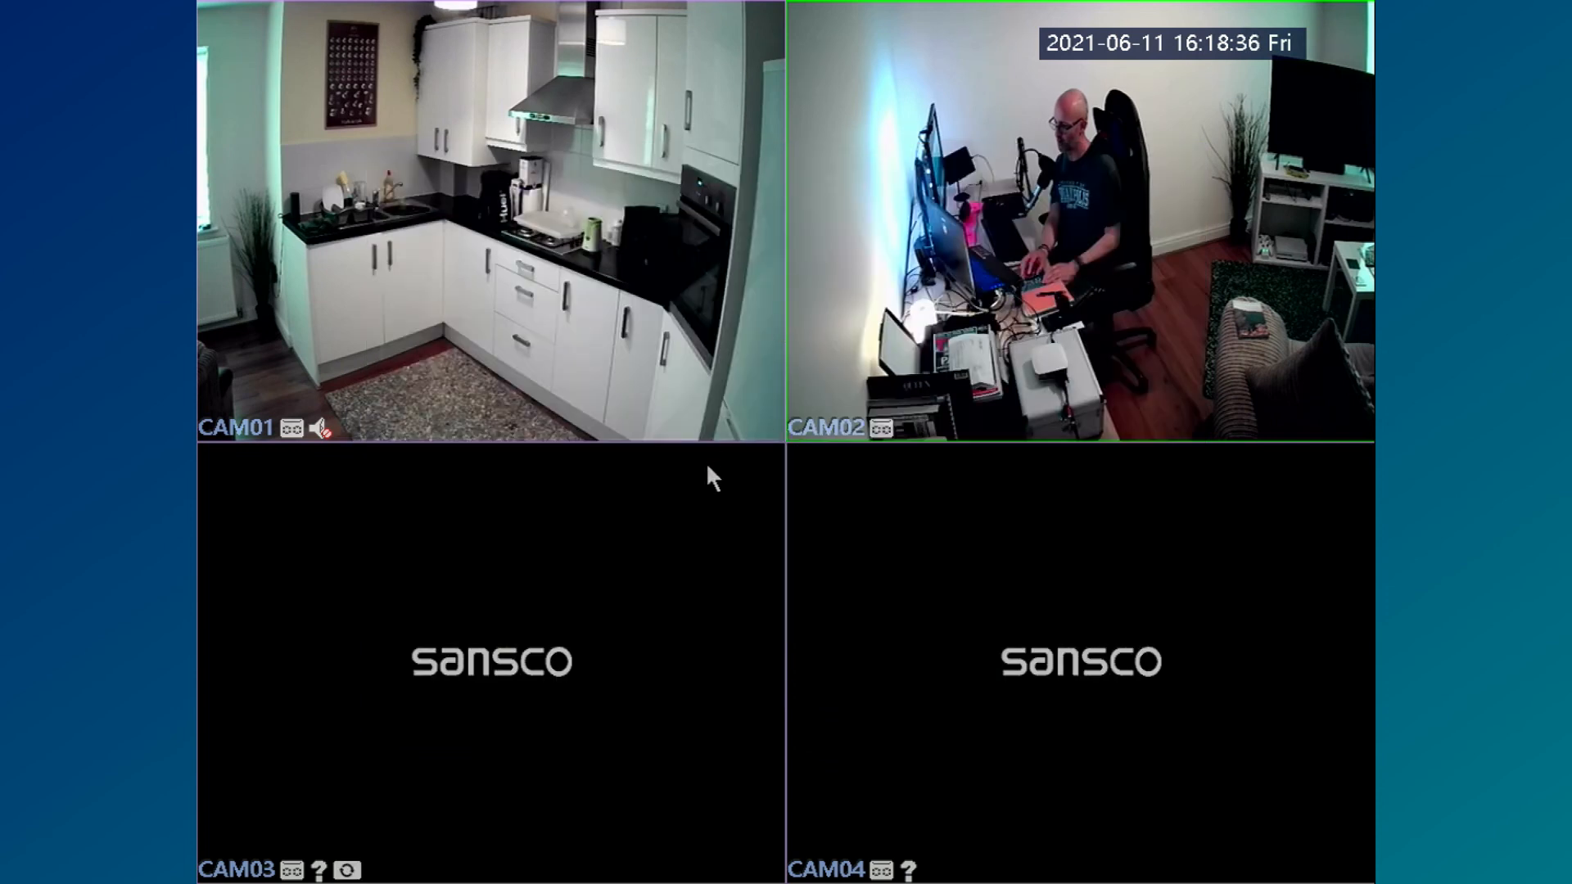